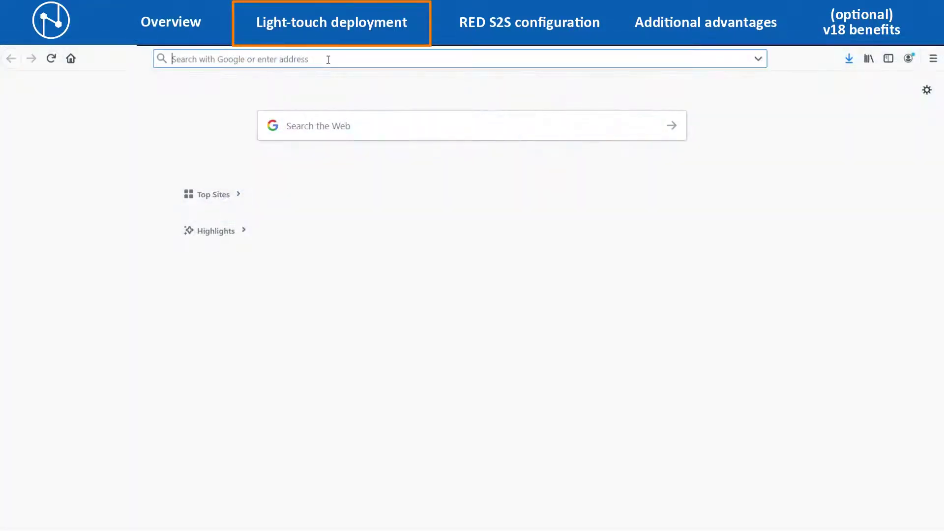
- Sign in to central.sophos.com with the saved credentials and open Firewall Management
text(central.sophos.com/)
key(Return)
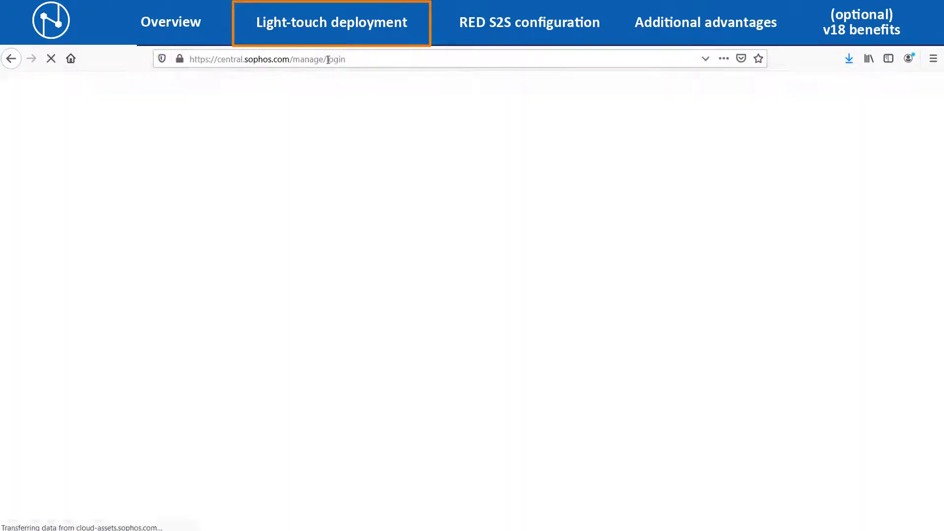
key(Tab)
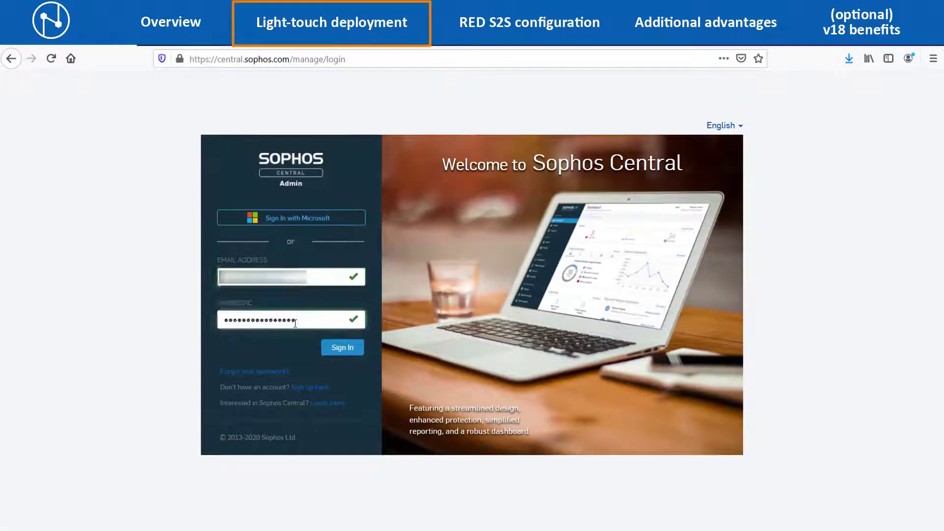
click(338, 349)
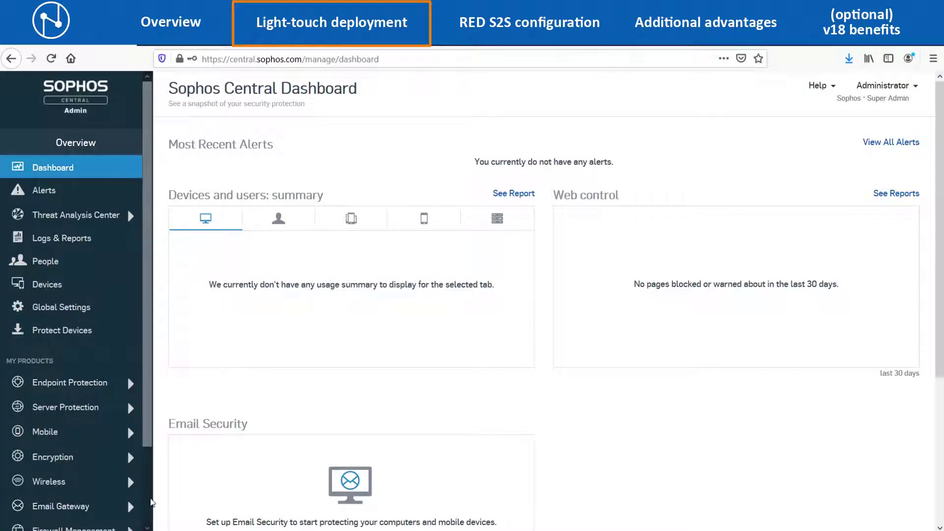
scroll(127, 502, down, 3)
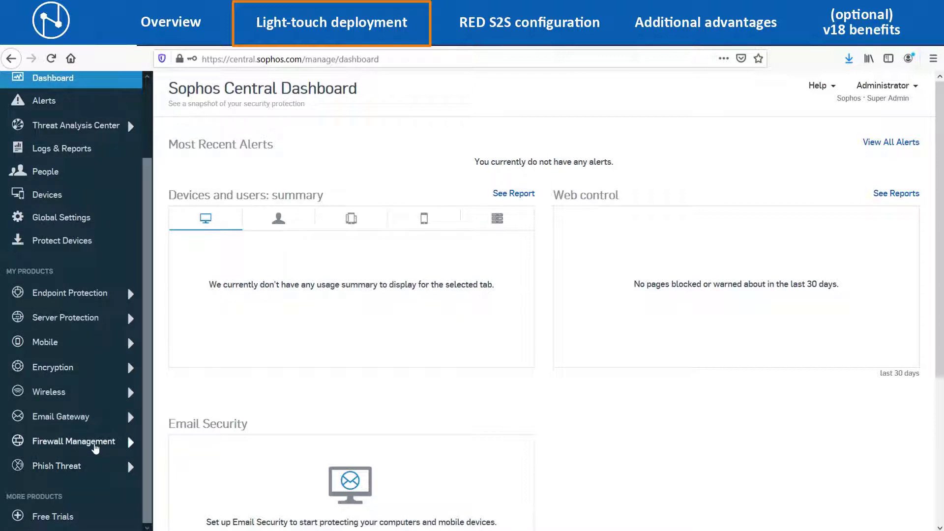
click(94, 442)
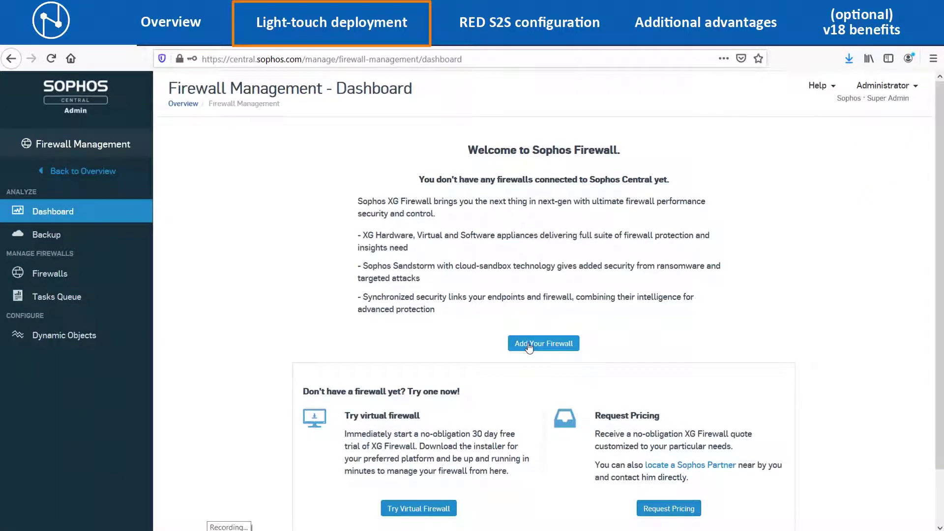
- Add a new unconfigured firewall by pasting its device serial number
click(528, 345)
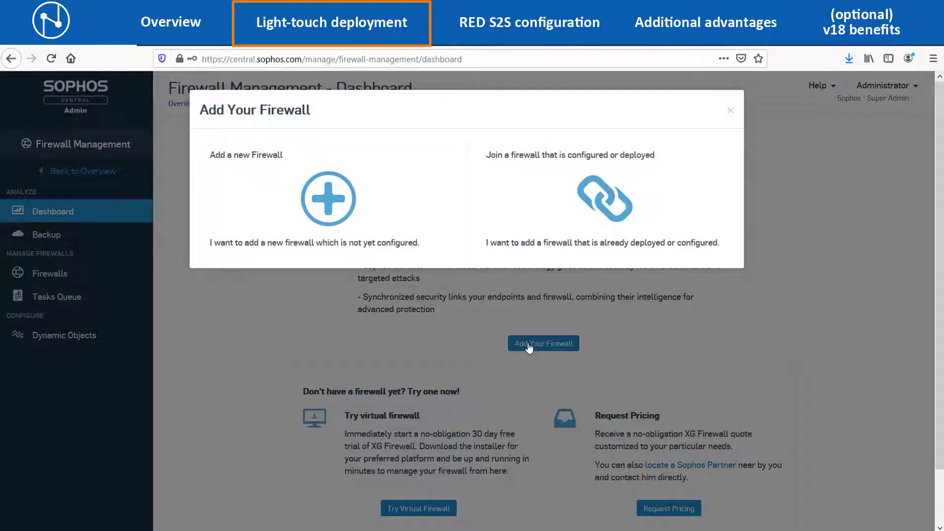
click(328, 196)
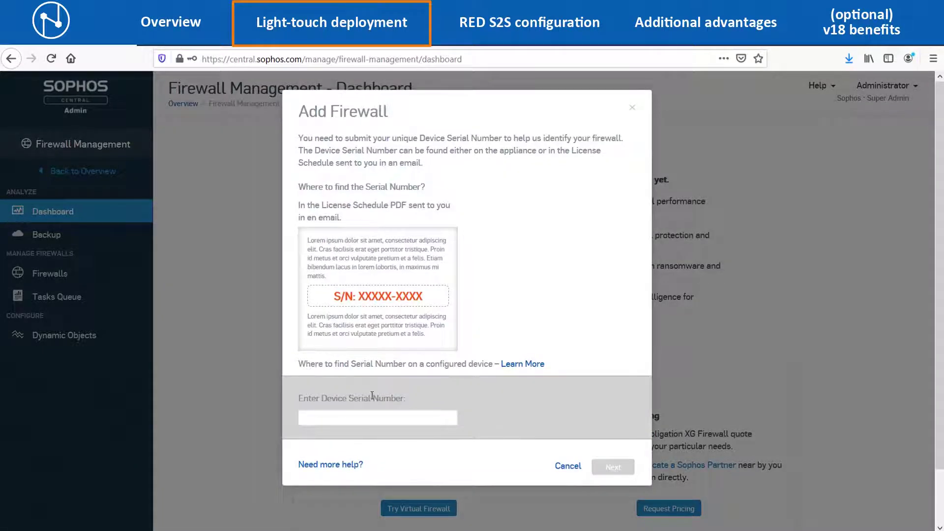
click(371, 418)
key(ctrl+v)
key(ctrl+v)
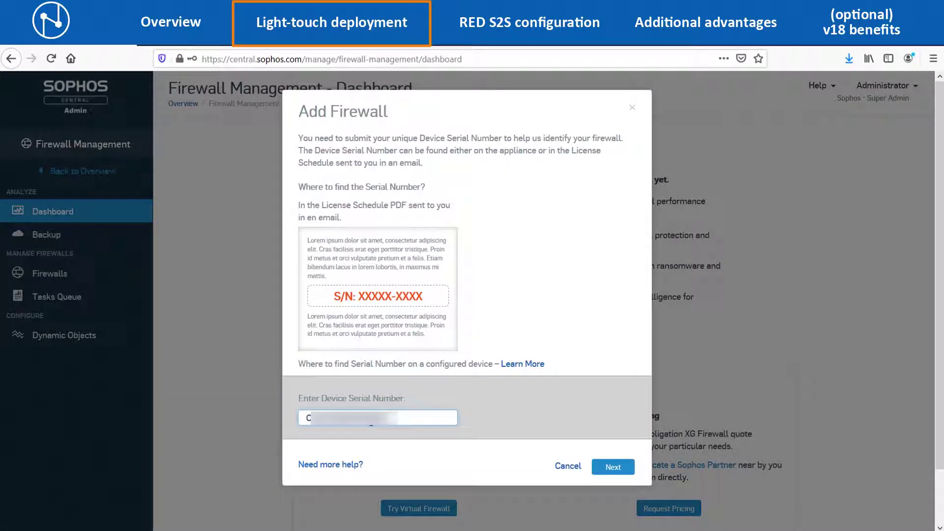
click(612, 468)
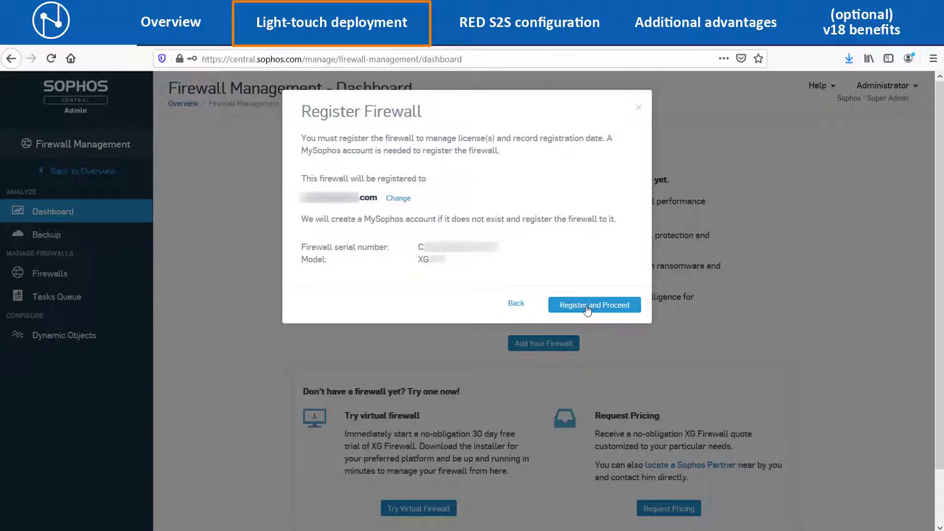
- Register the firewall under a new MySophos account and continue to preconfiguration
click(586, 309)
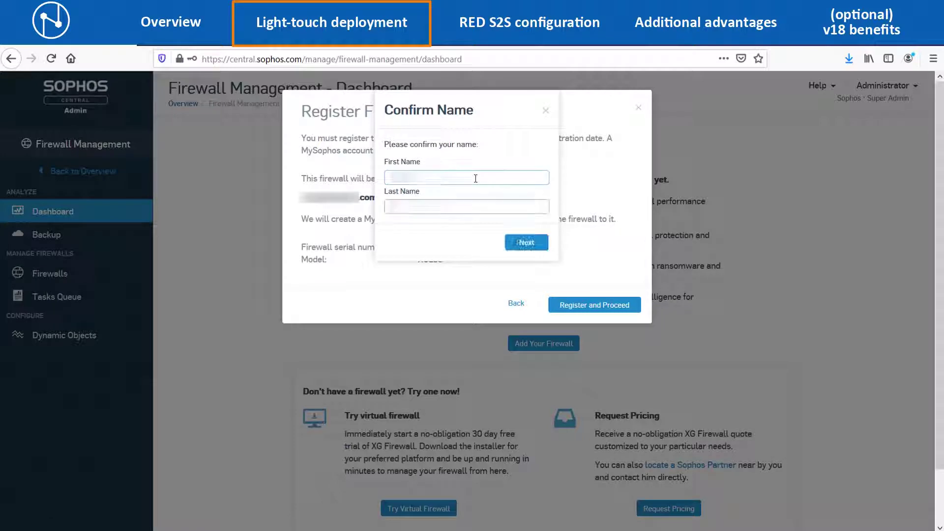
click(524, 243)
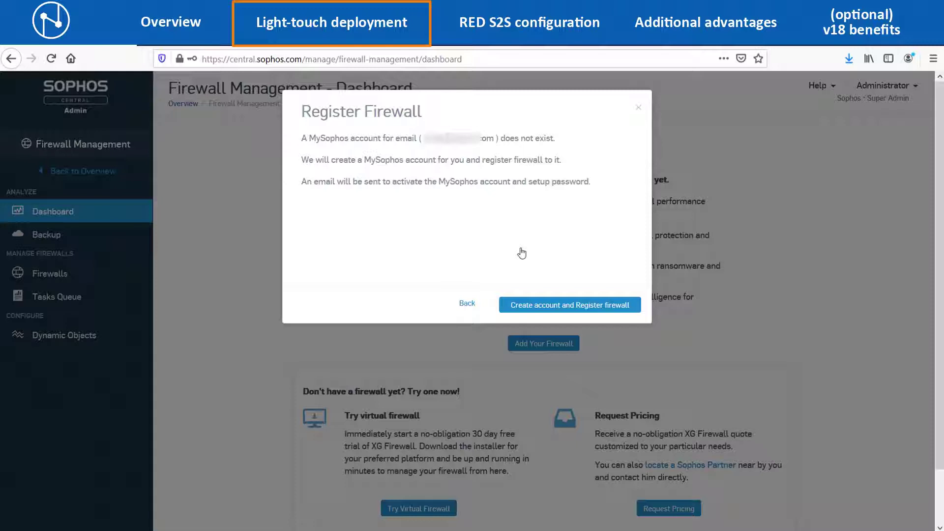
click(539, 309)
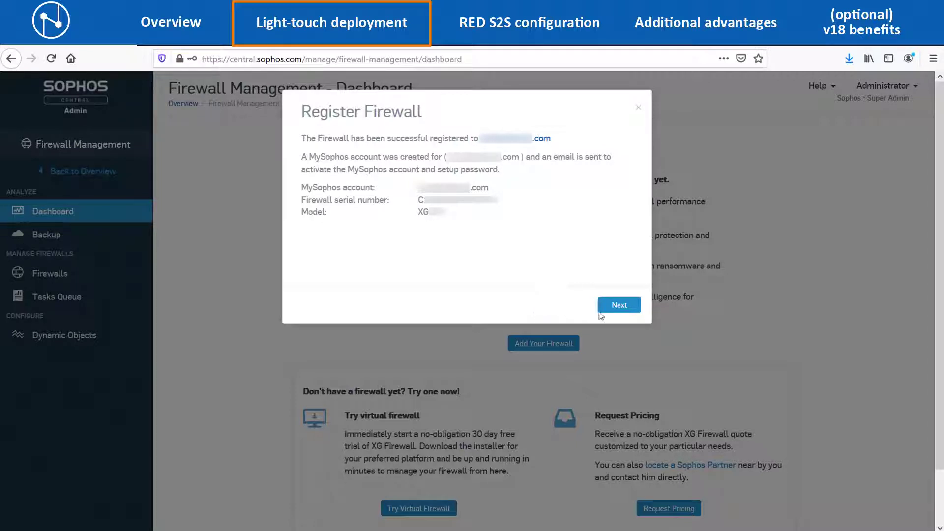
click(614, 311)
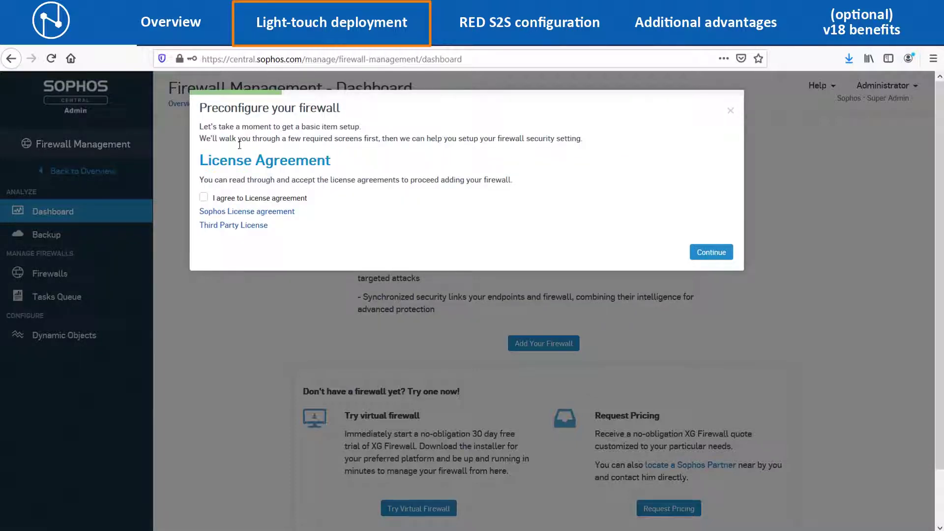
- Accept the license, set time zone Asia/Calcutta, and opt in to the customer experience program
click(204, 198)
click(705, 253)
click(266, 211)
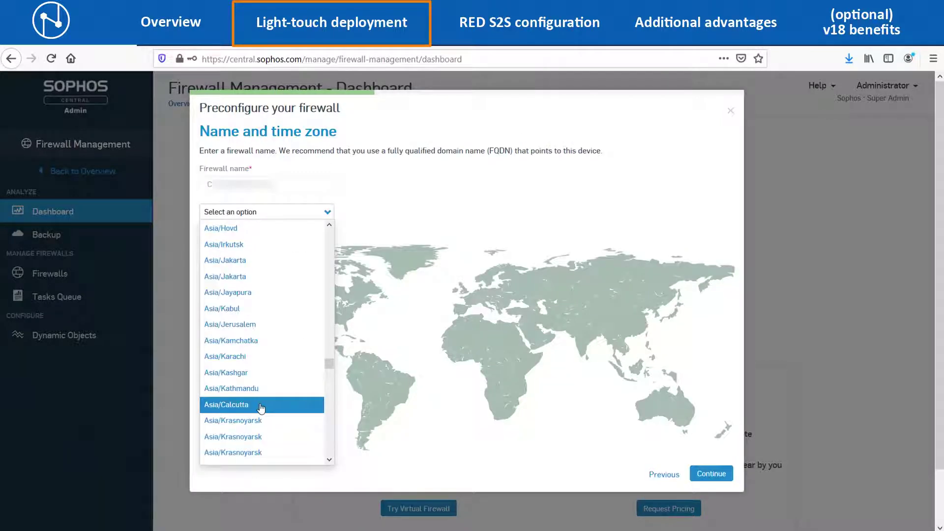
click(260, 405)
click(709, 474)
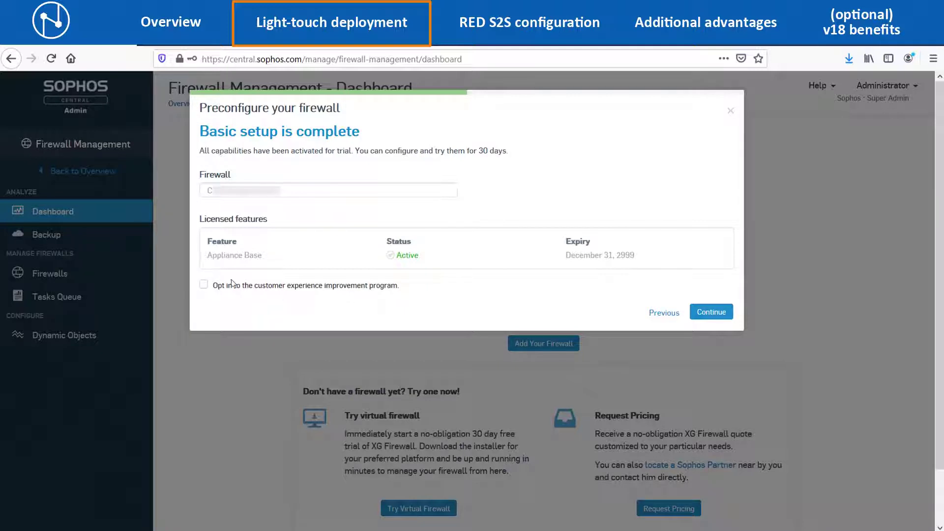
click(203, 285)
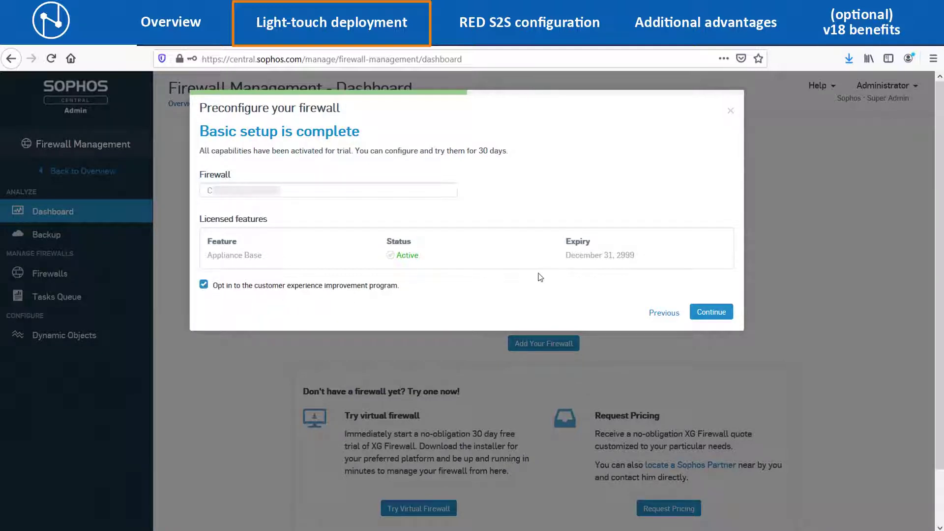
click(705, 314)
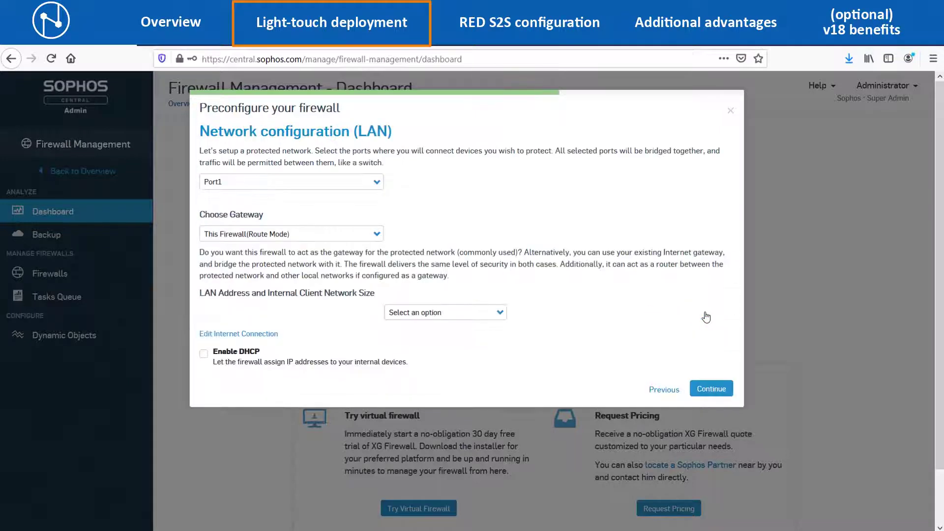
- Set the LAN to 192.168.30.1 with a /24 network and DHCP enabled
click(431, 313)
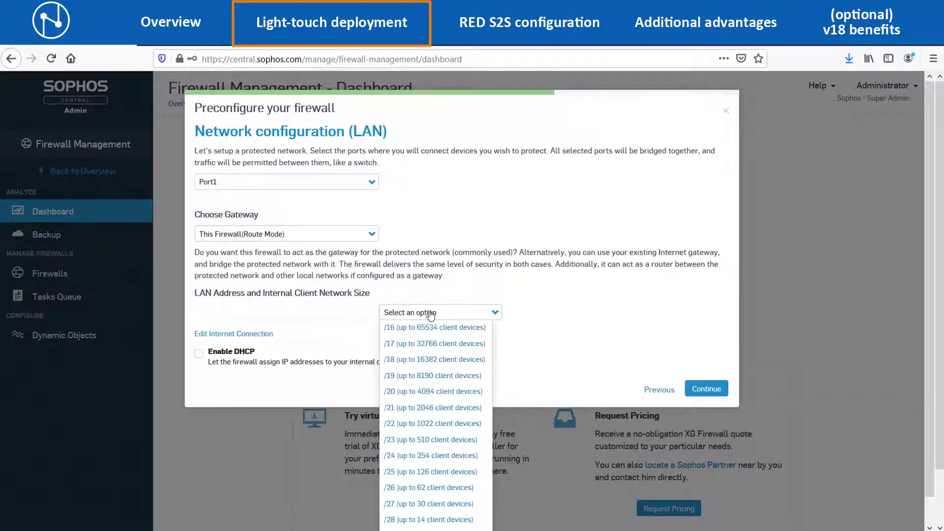
click(431, 456)
click(335, 313)
text(192.168.30.1)
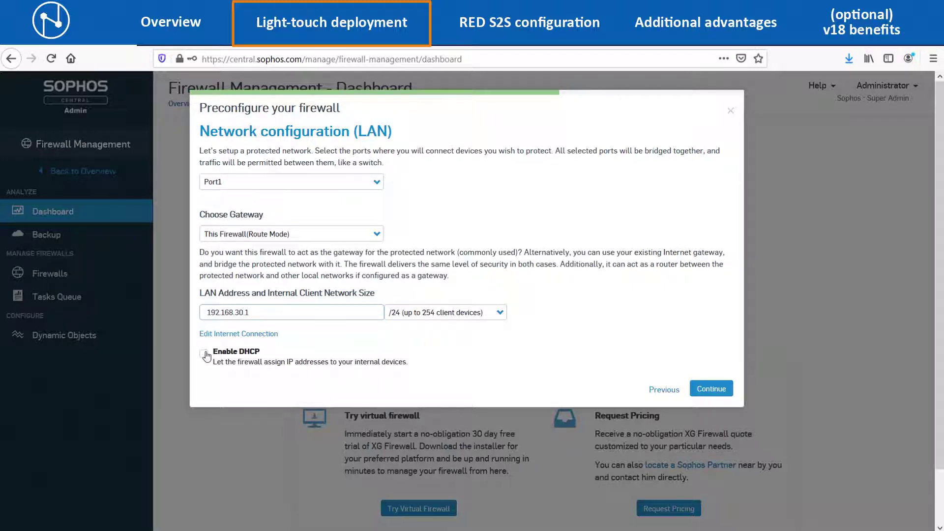
click(203, 354)
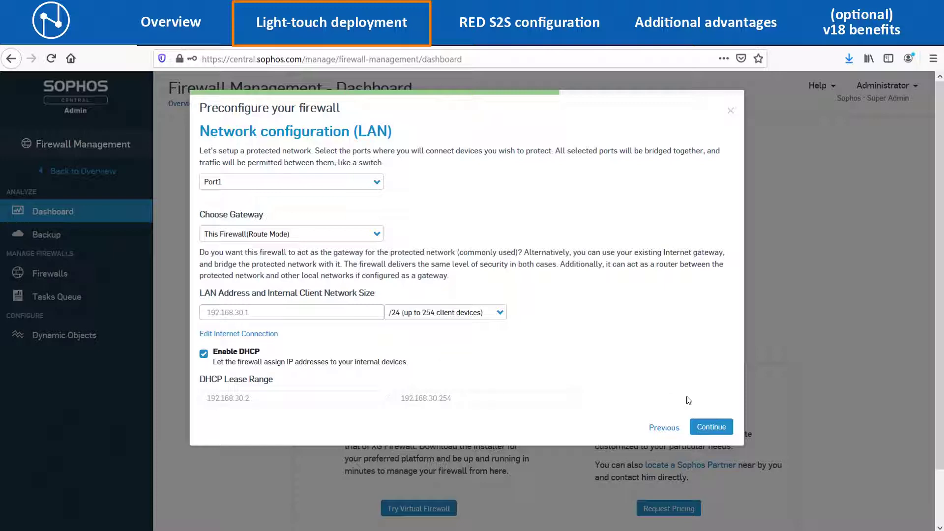
click(709, 427)
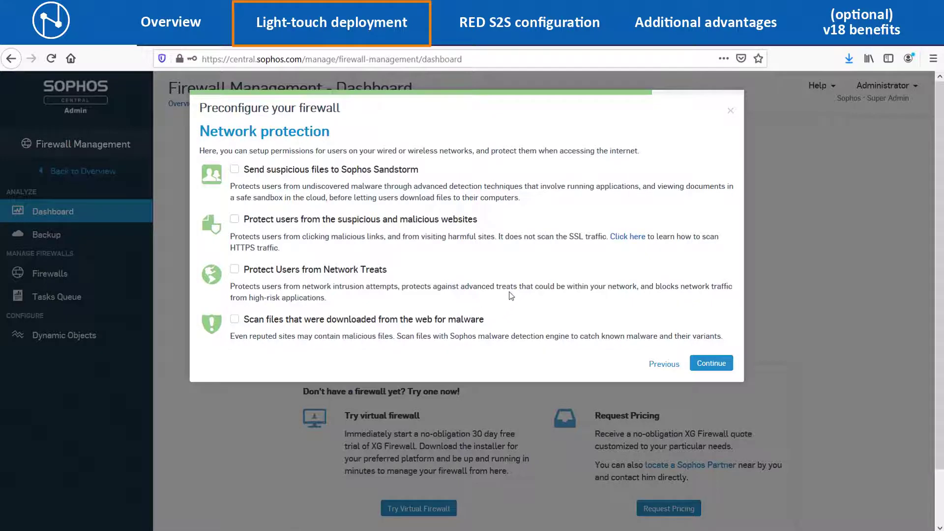
click(705, 364)
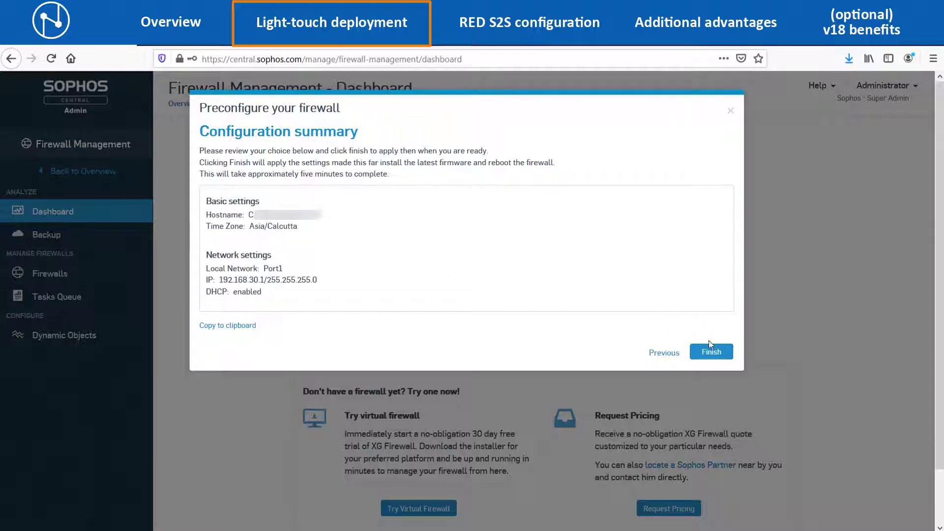
- Finish preconfiguration and set Port2's internet connection to Dynamic IP Address
click(711, 352)
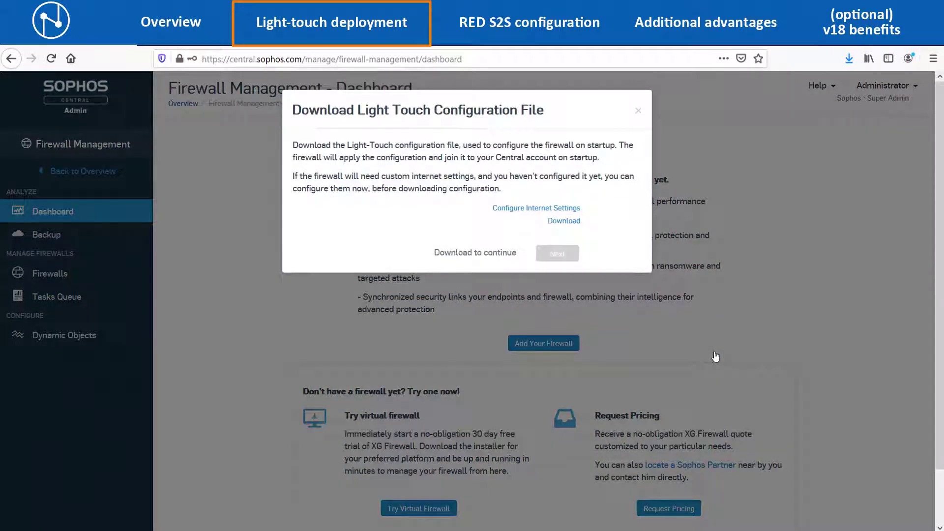
click(562, 211)
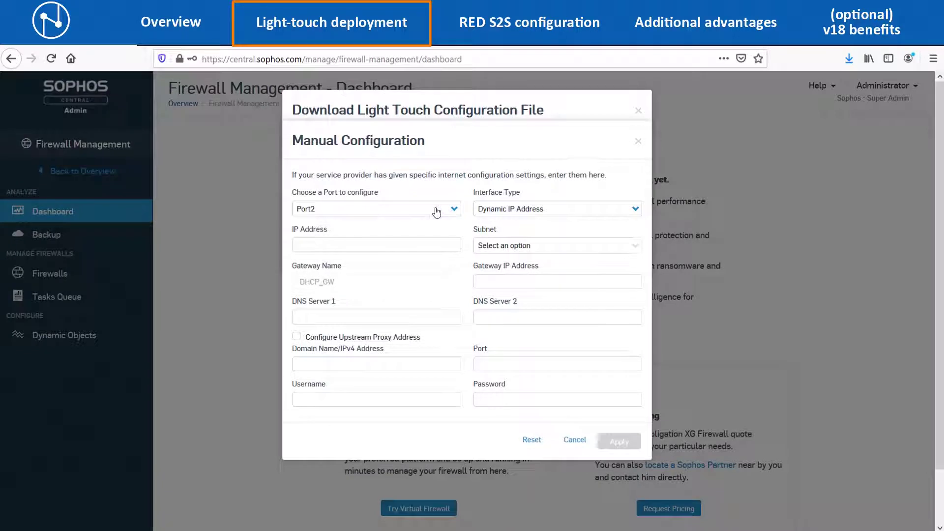
click(523, 214)
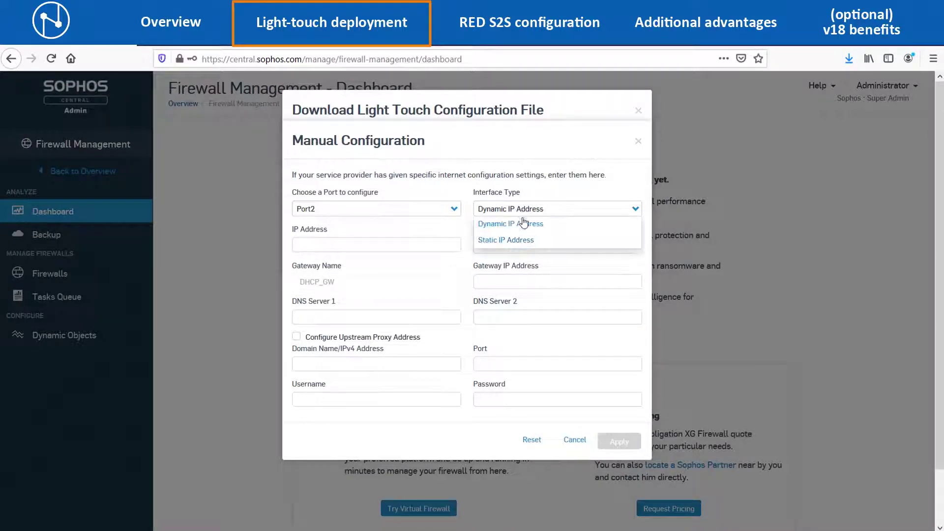
click(523, 224)
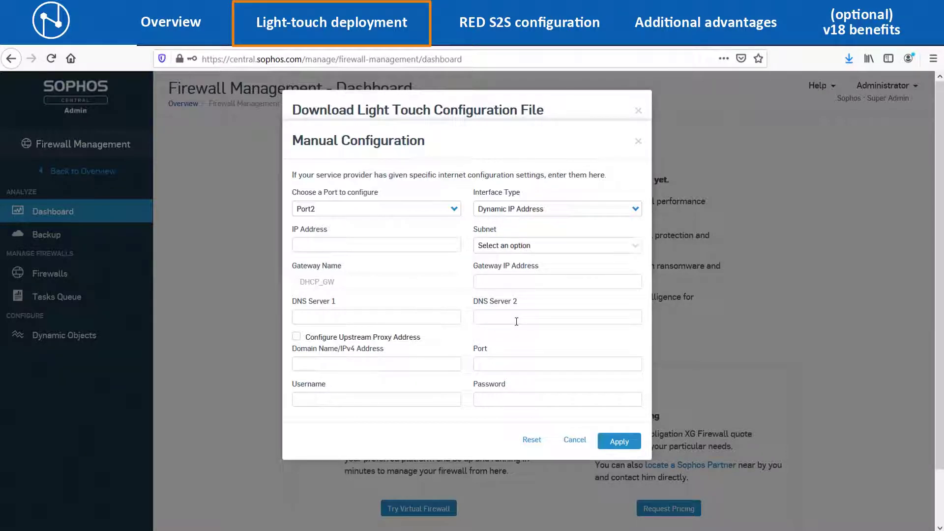
click(619, 441)
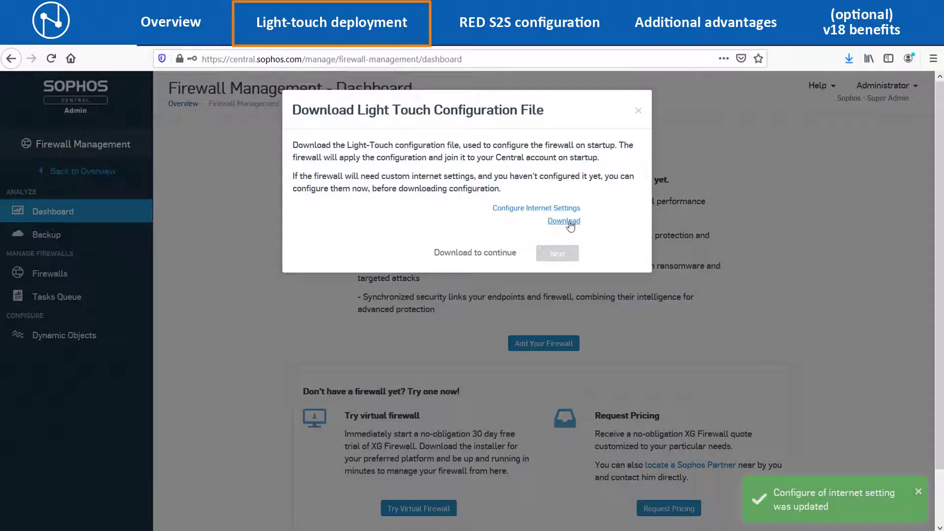
- Save the light-touch configuration file to disk and go to the firewalls list without waiting
click(570, 224)
click(383, 302)
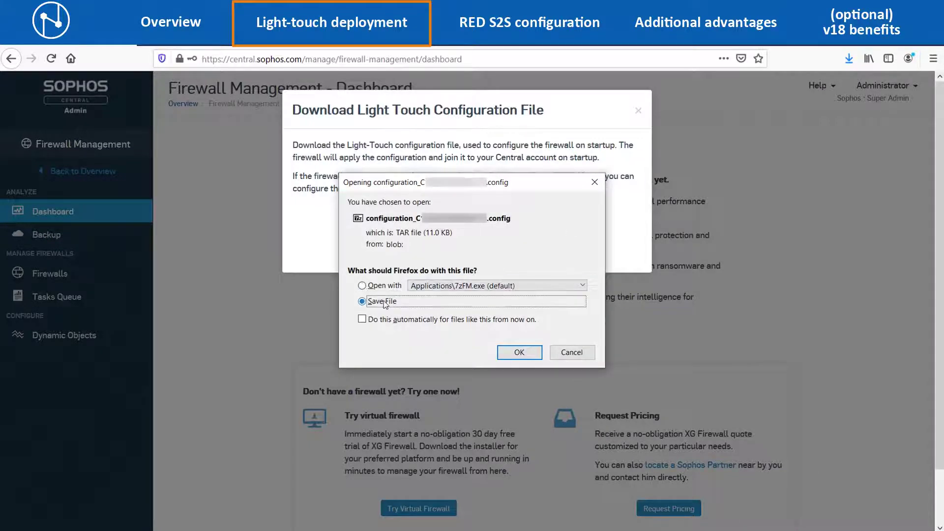
click(519, 353)
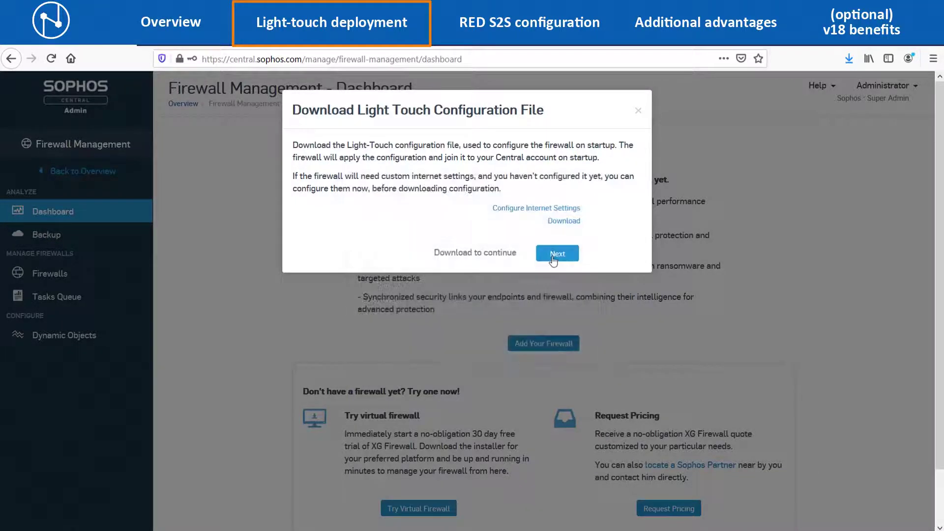
click(555, 254)
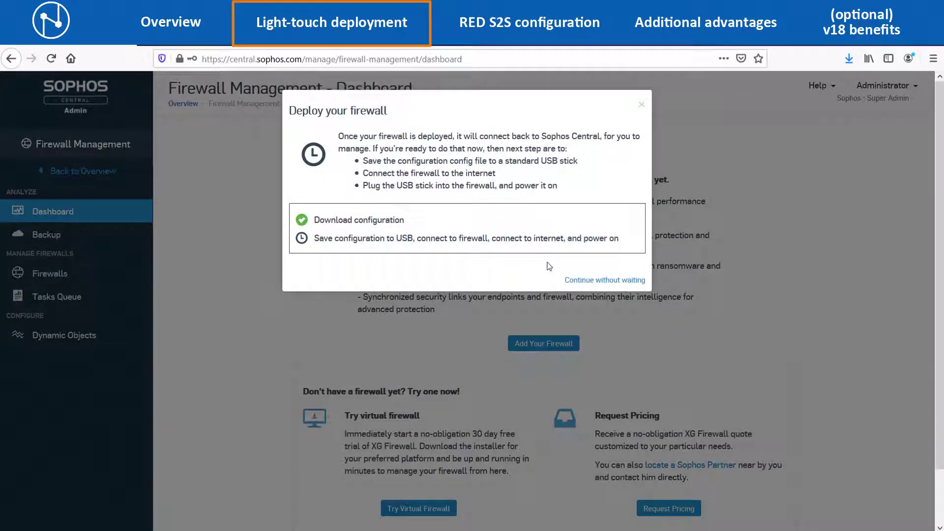
click(576, 284)
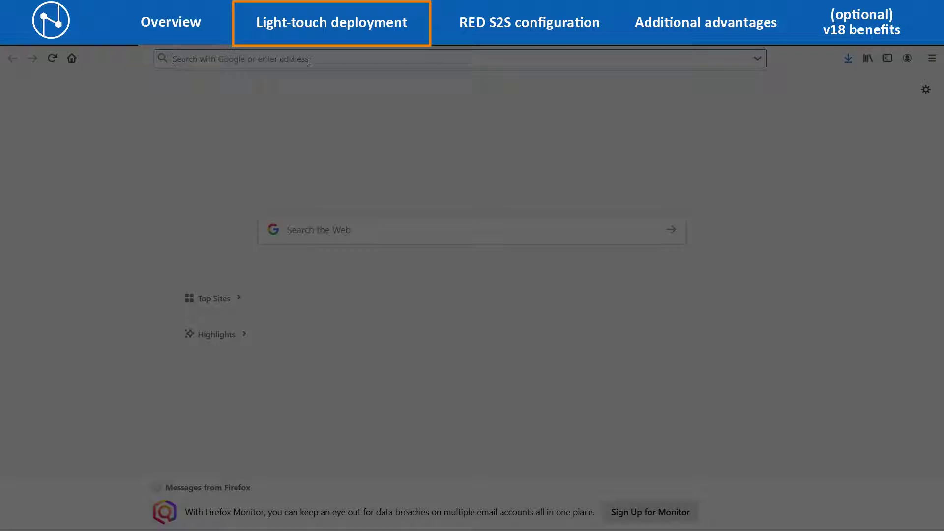
- Go from sophos.com to the MySophos Licensing Portal sign-in page
text(sophos.com/)
key(Return)
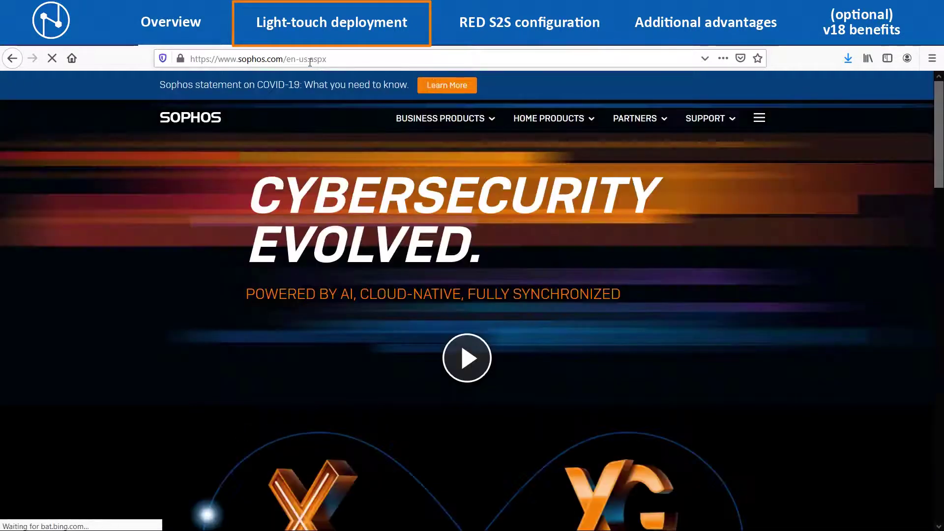
click(759, 121)
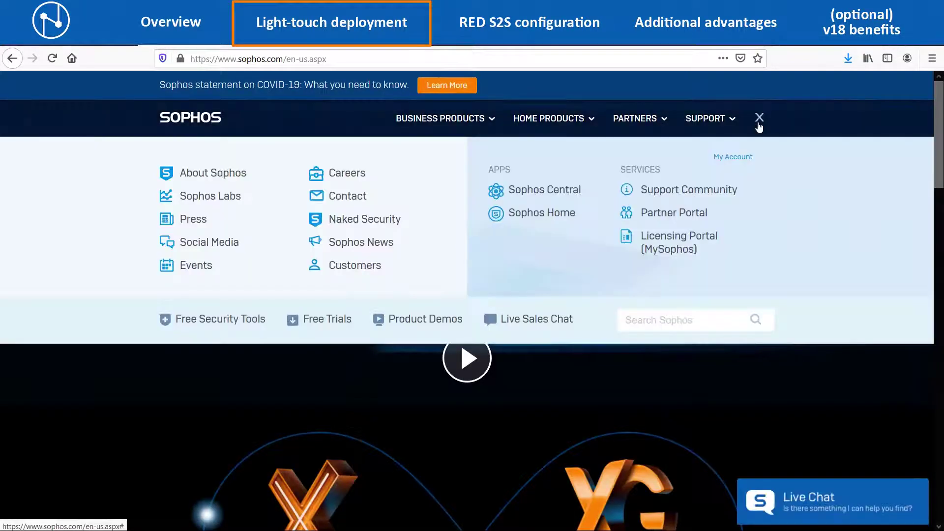
click(676, 238)
- Sign in with the Sophos ID e-mail and password and open Network Protection
click(468, 266)
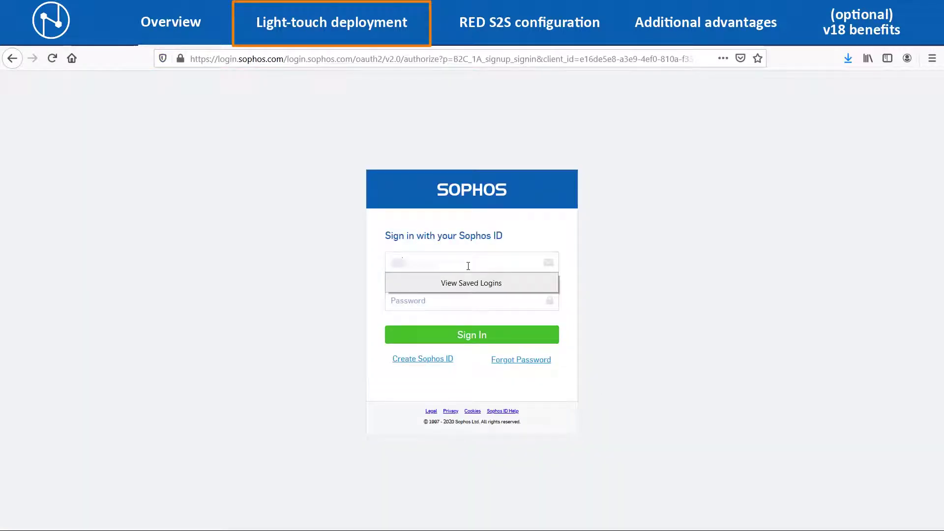
text(examplem)
key(Tab)
text(•••••••••)
click(457, 343)
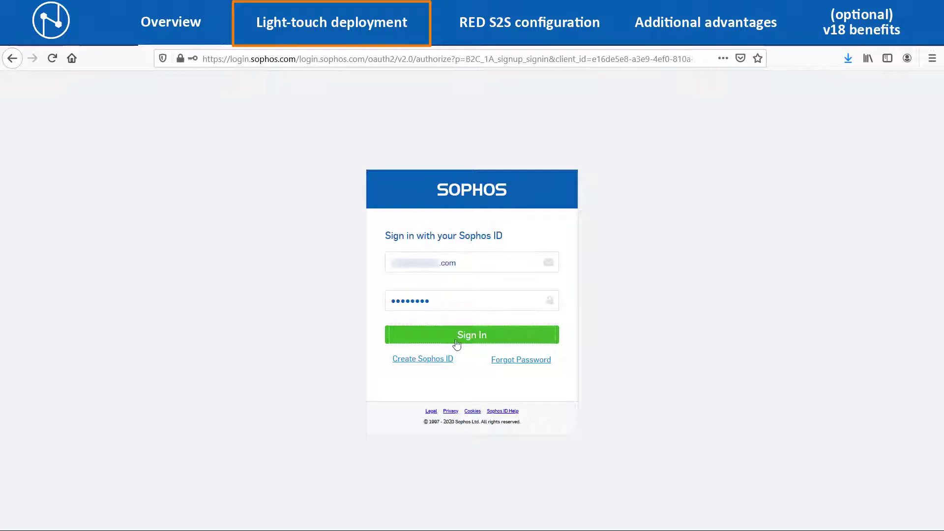
click(229, 205)
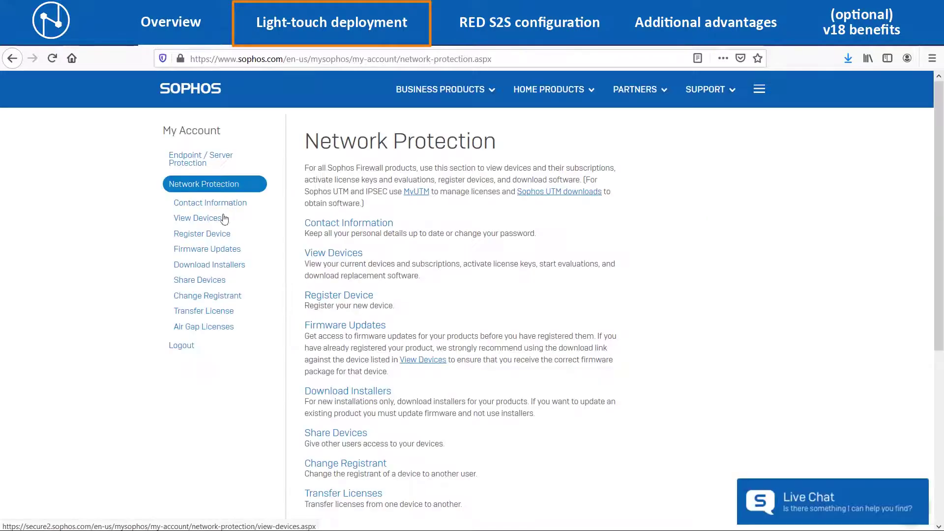
- Mark all of the firewall serial's subscriptions for evaluation and activate them with Try Now
click(215, 224)
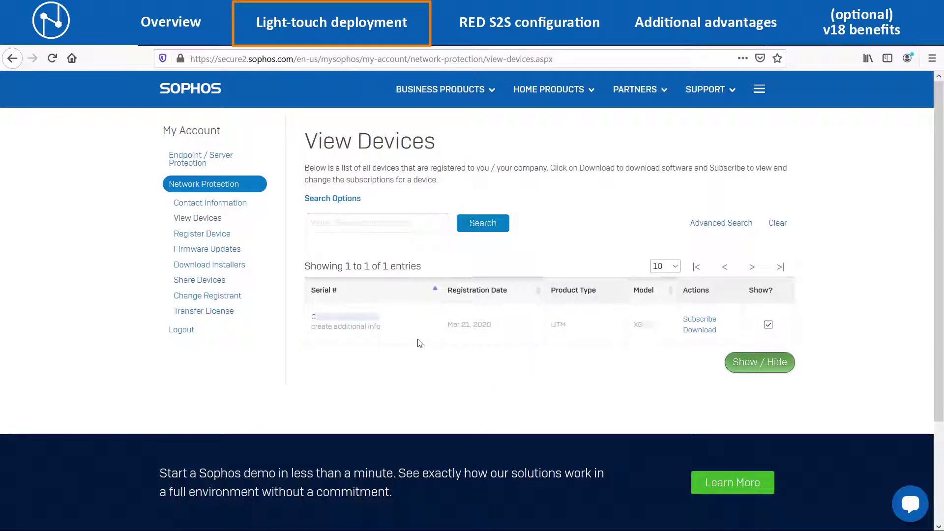
click(374, 323)
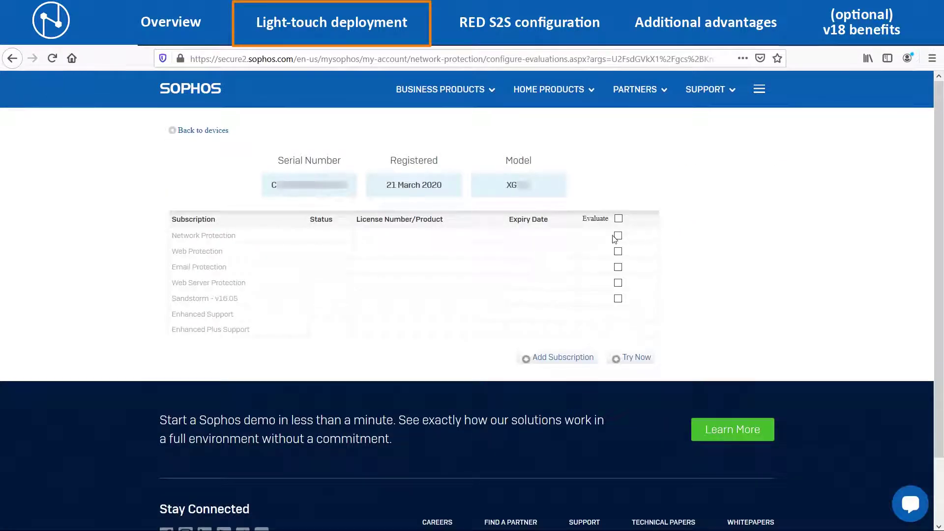
click(618, 219)
scroll(622, 246, down, 2)
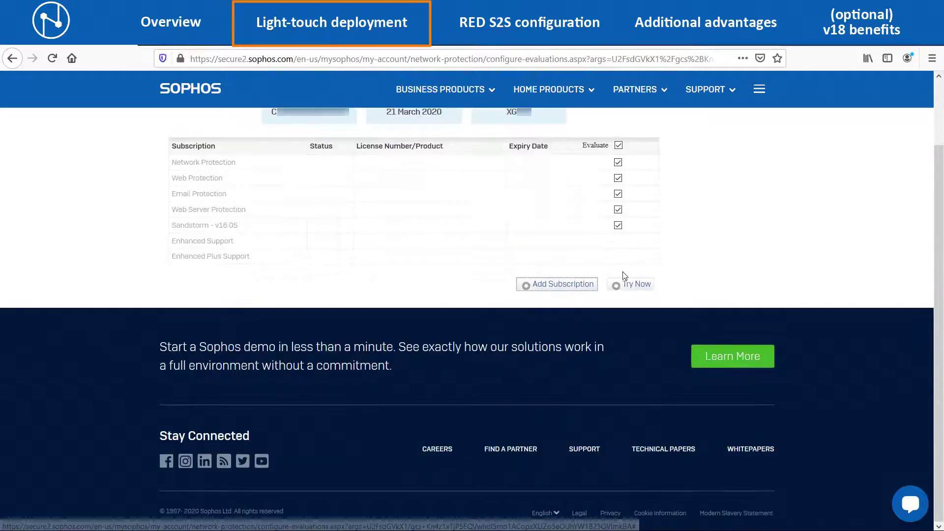
click(627, 283)
click(313, 332)
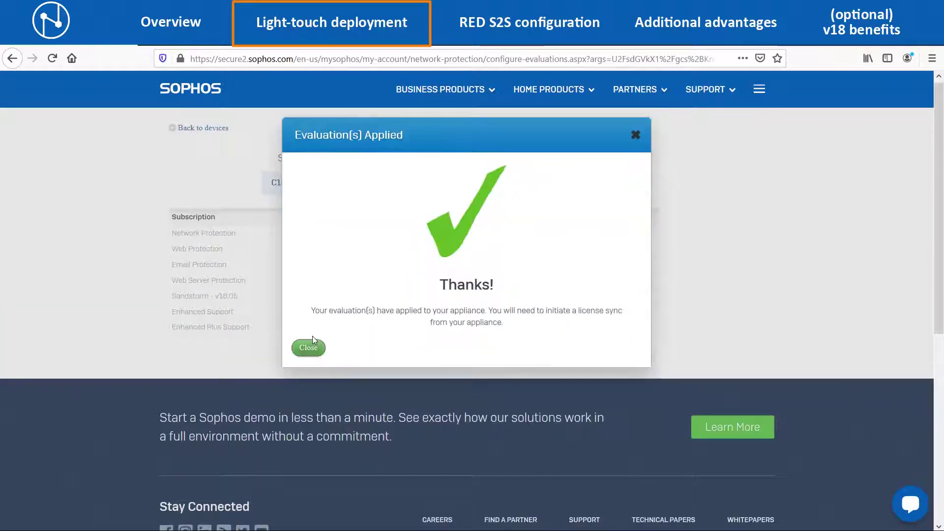
click(310, 347)
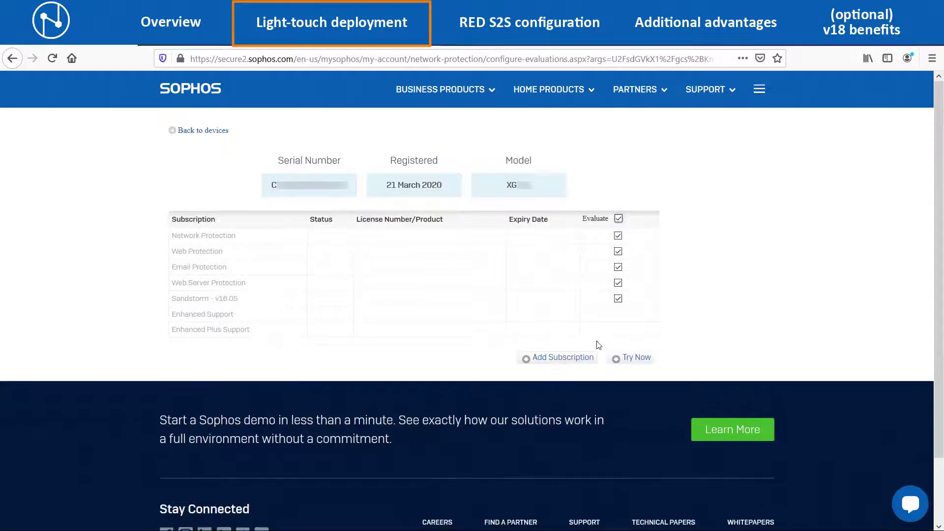
click(583, 364)
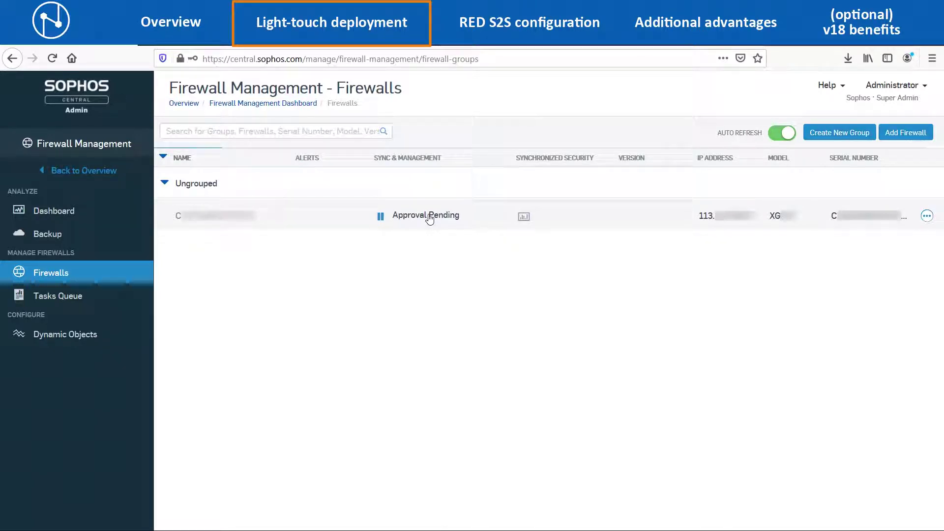
- Accept services for the Approval Pending firewall and open its console once Connected
click(430, 216)
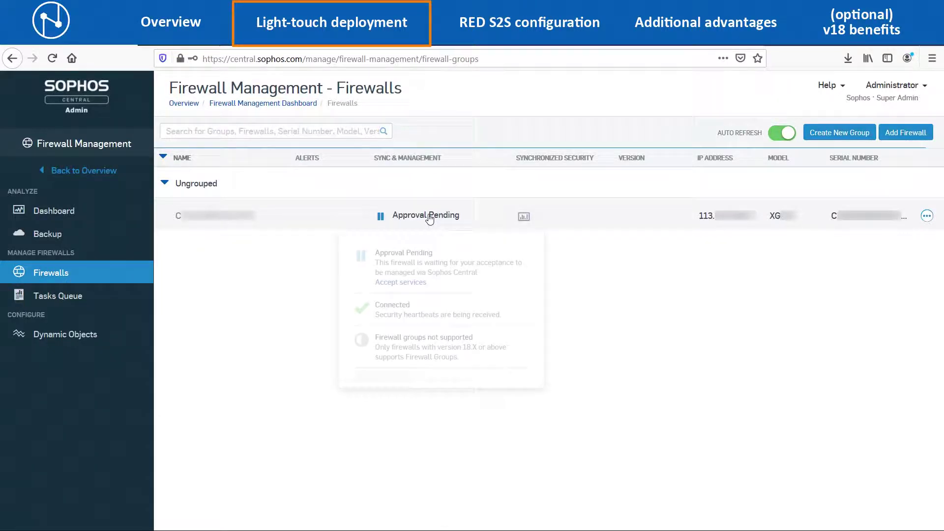
click(407, 282)
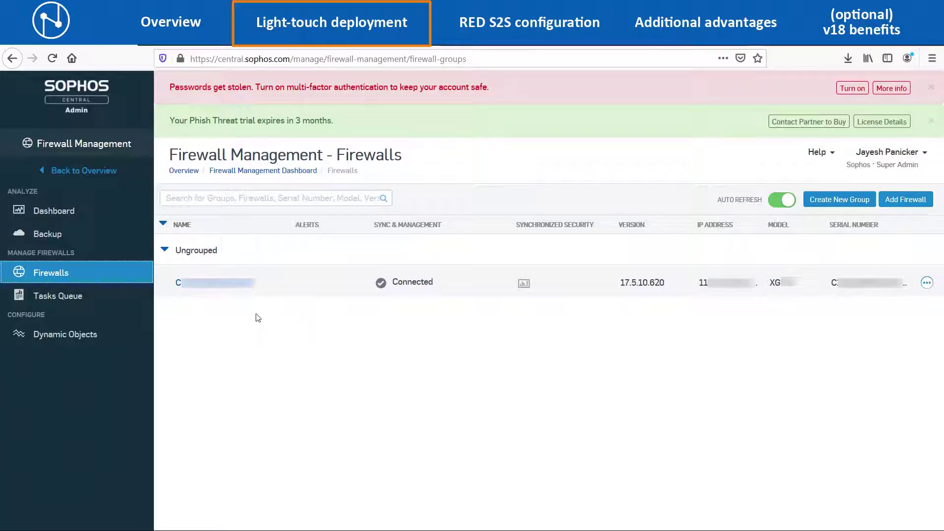
click(220, 288)
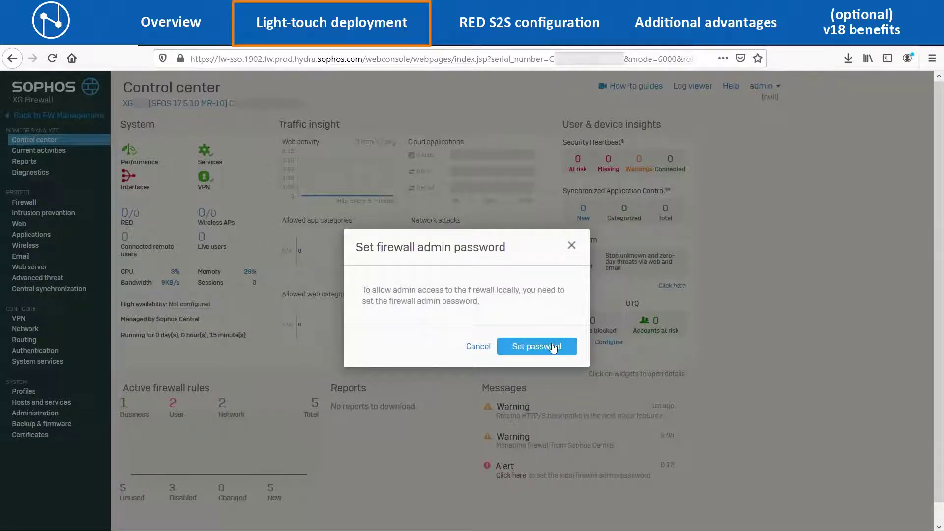
- Apply and confirm a new local admin password under Administration > Device access
click(541, 346)
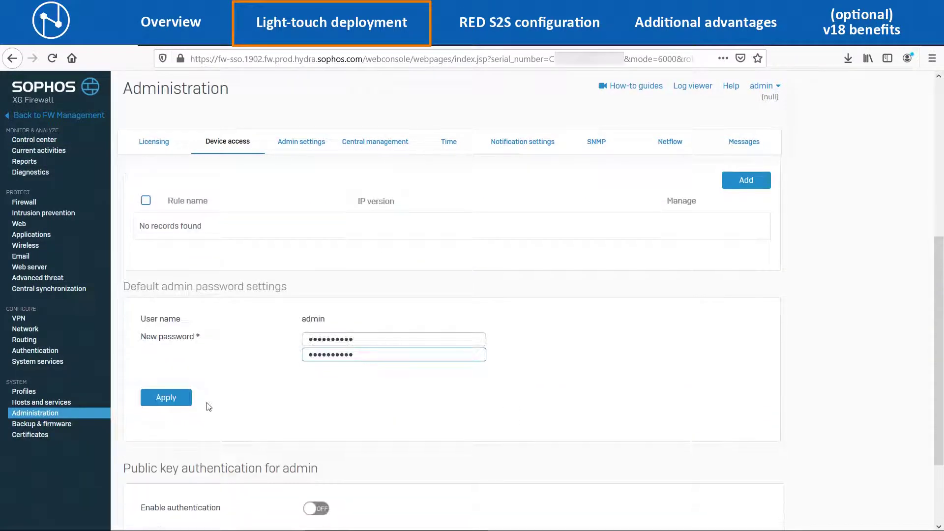
click(164, 400)
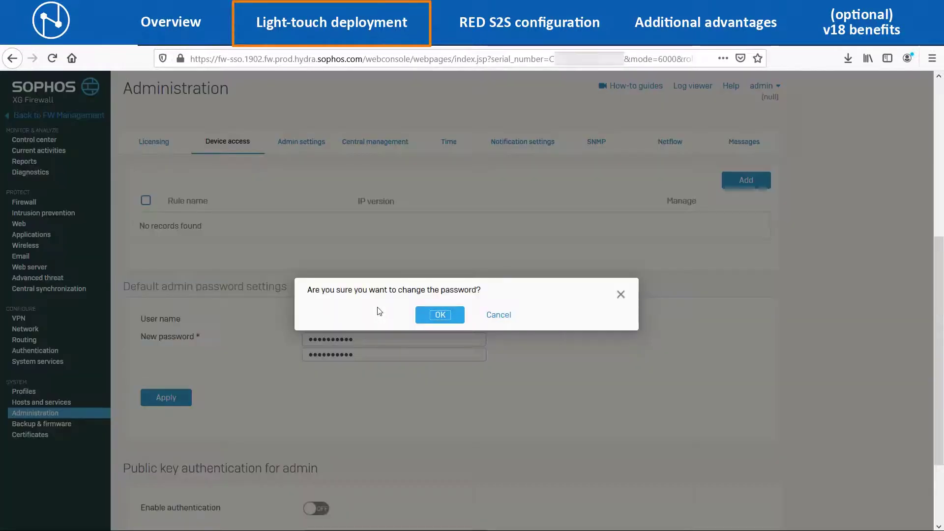
click(443, 315)
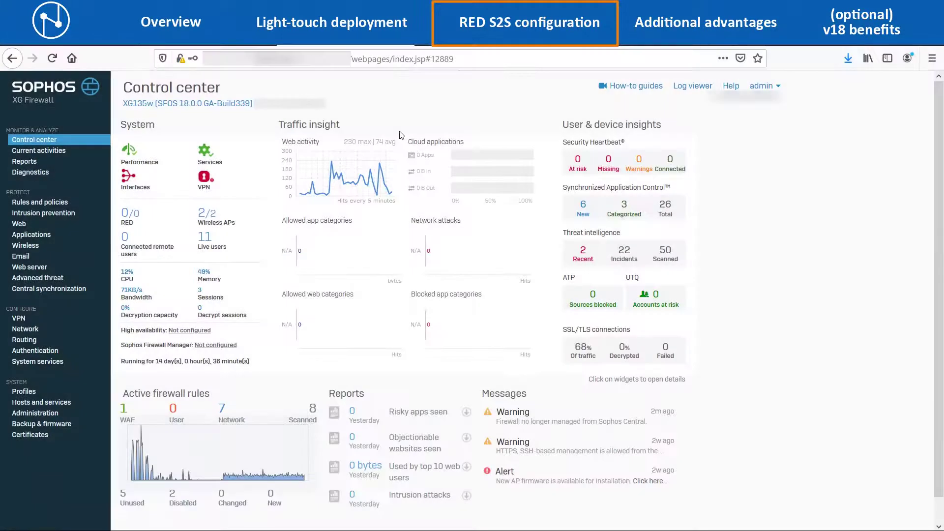
- Switch RED on under System services with organisation Sophos, London, United Kingdom and a contact e-mail
click(51, 363)
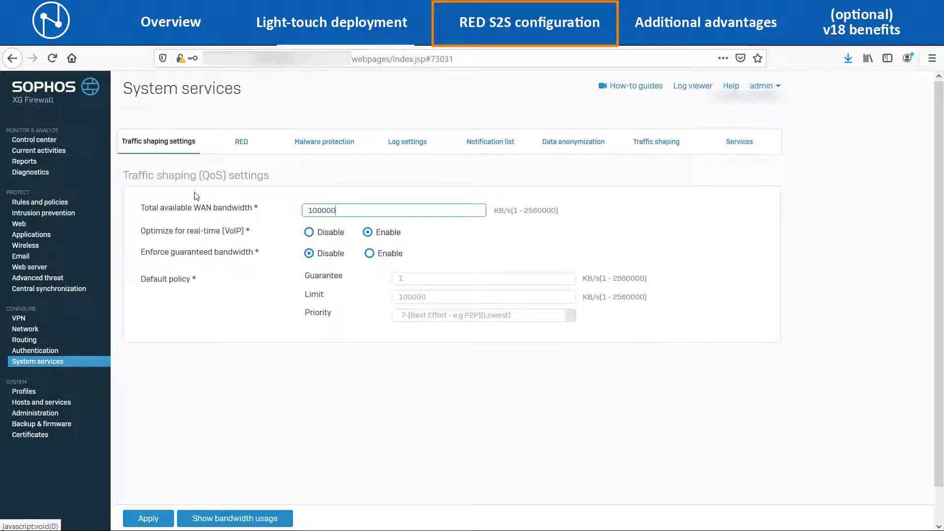
click(245, 151)
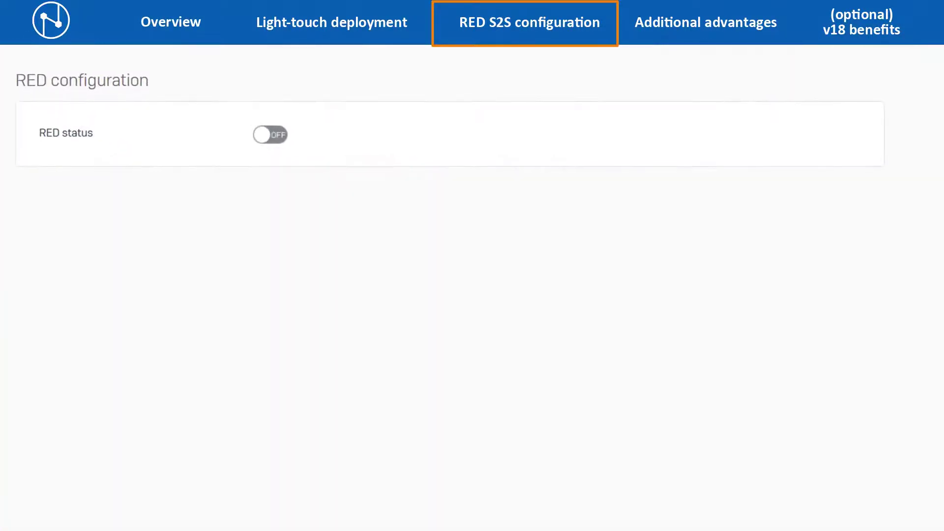
click(276, 137)
click(277, 173)
text(Sophos)
key(Tab)
text(London)
key(Tab)
text(United Kingdom)
key(Tab)
text(.com)
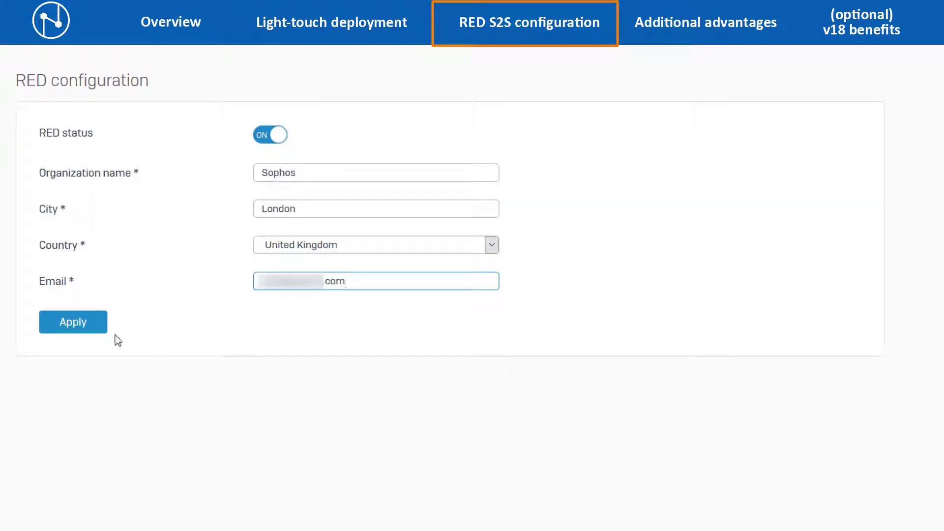
click(73, 323)
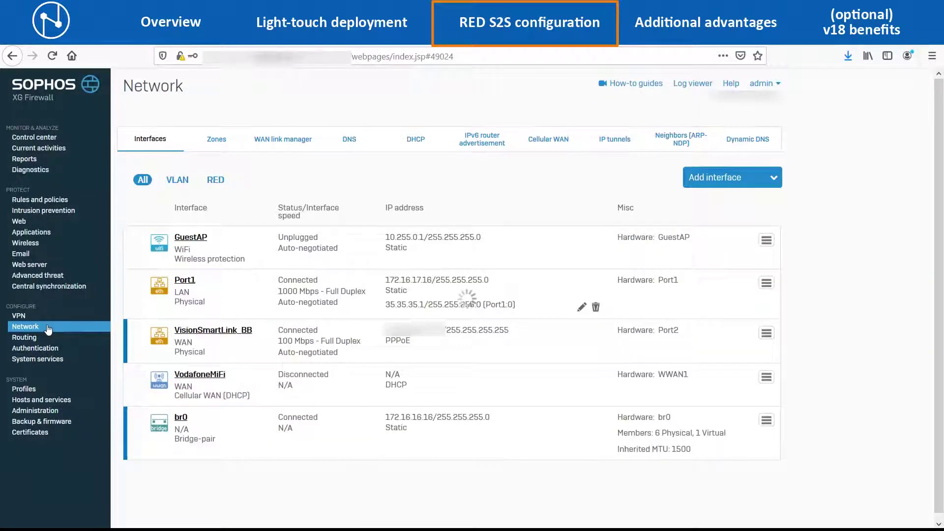
- Add RED interface HO_RED as a Firewall RED Server with RED IP 10.10.10.11
click(774, 180)
click(723, 295)
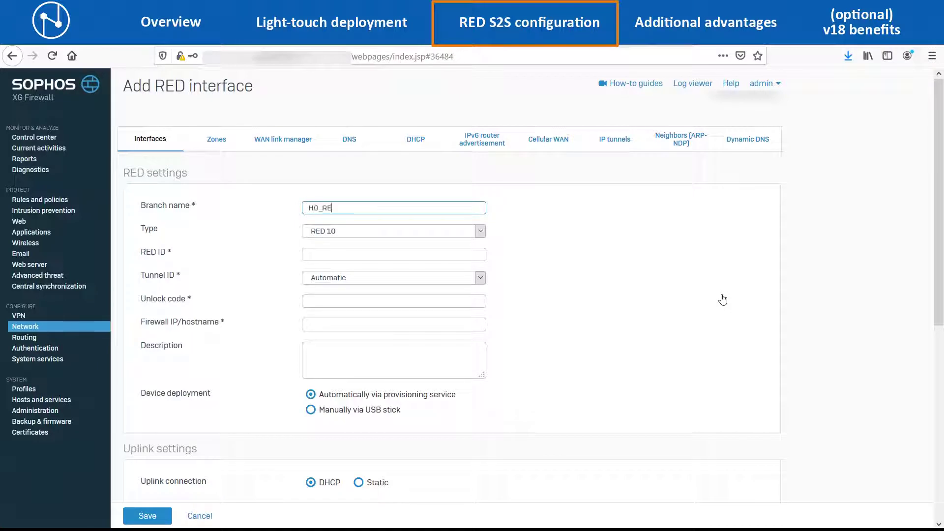
click(480, 231)
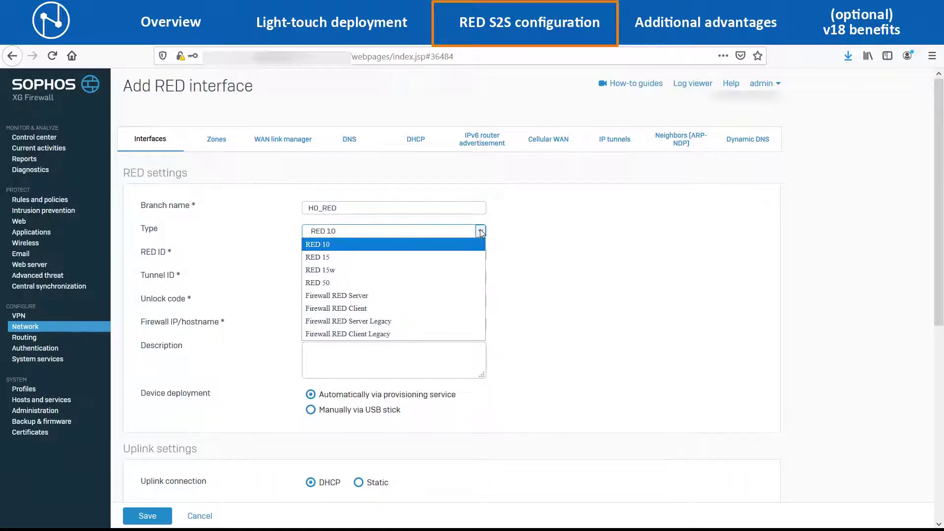
click(362, 297)
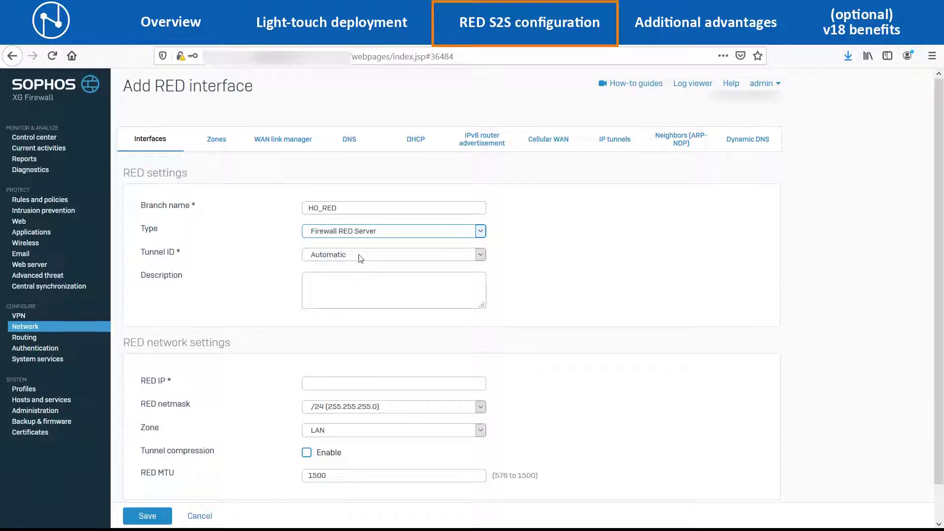
text(10.10.10.11)
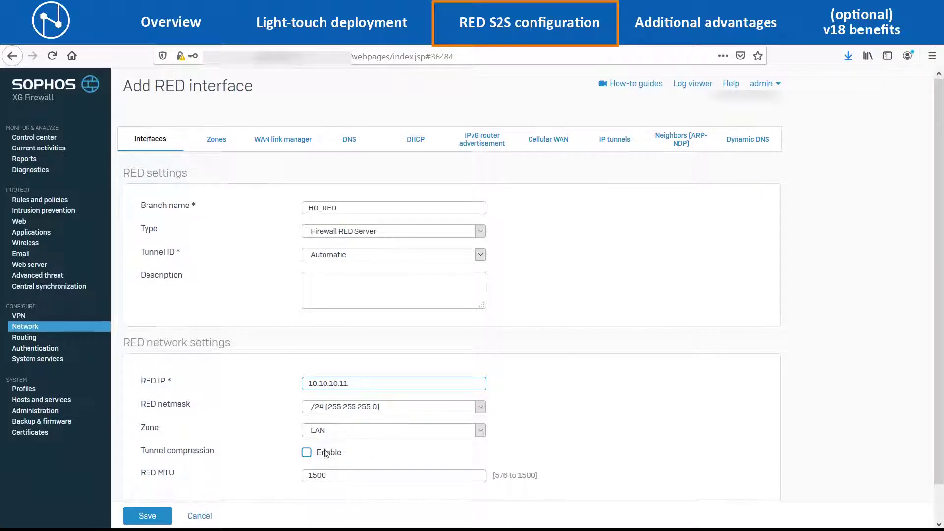
click(153, 519)
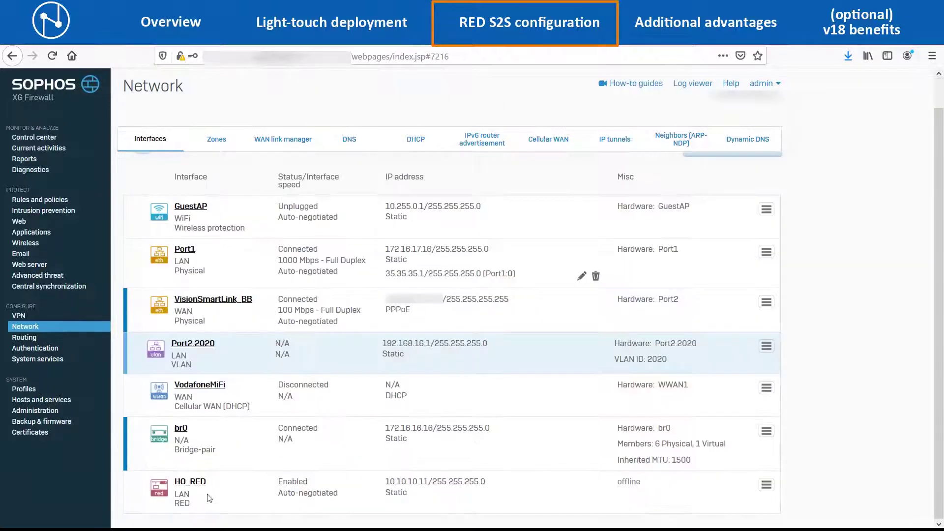
- Save the HO_RED provisioning file to disk and go to Routing
click(766, 486)
scroll(766, 487, down, 2)
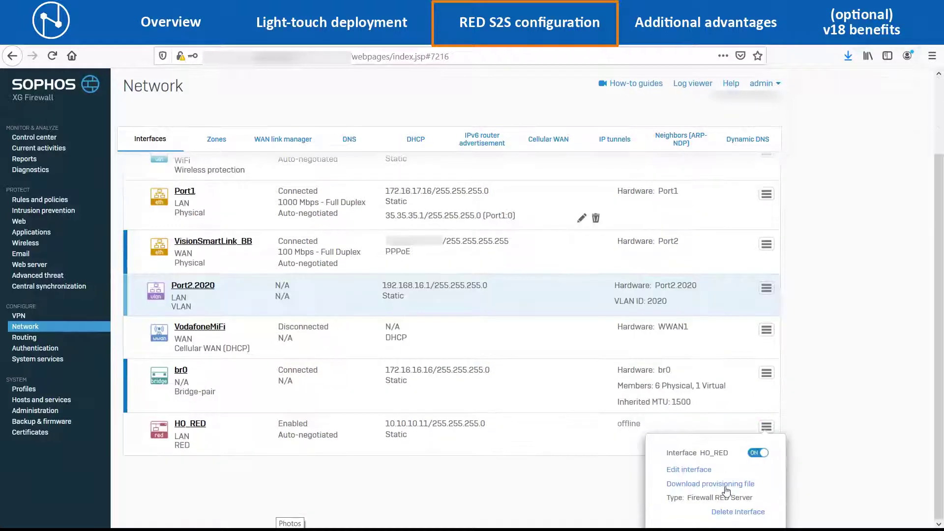
click(718, 484)
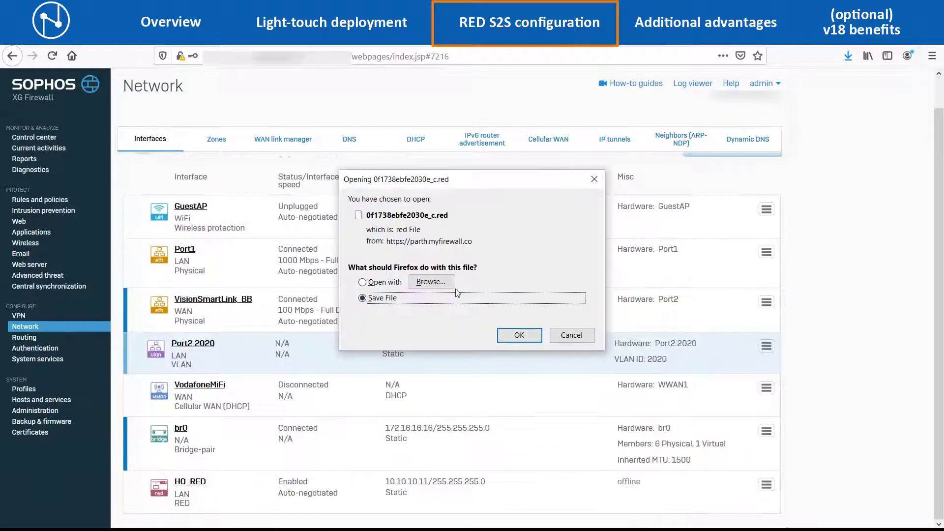
click(516, 335)
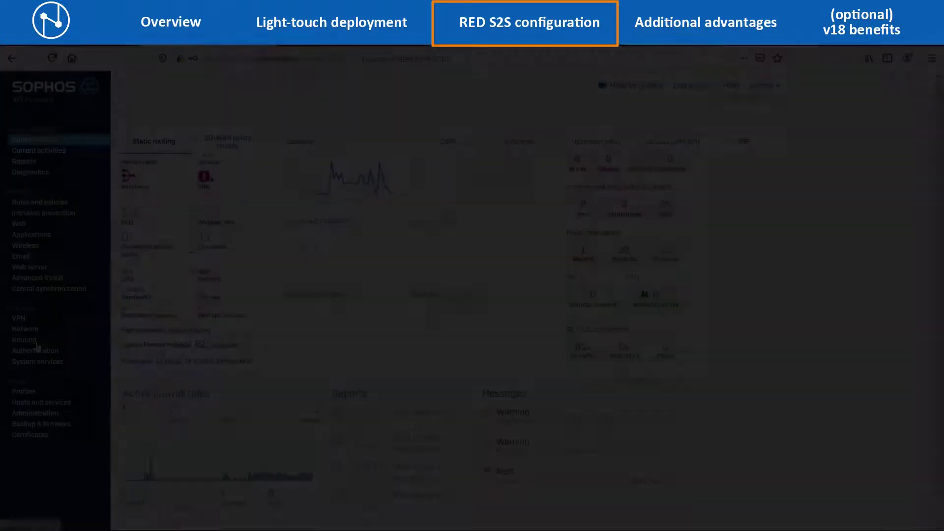
click(35, 340)
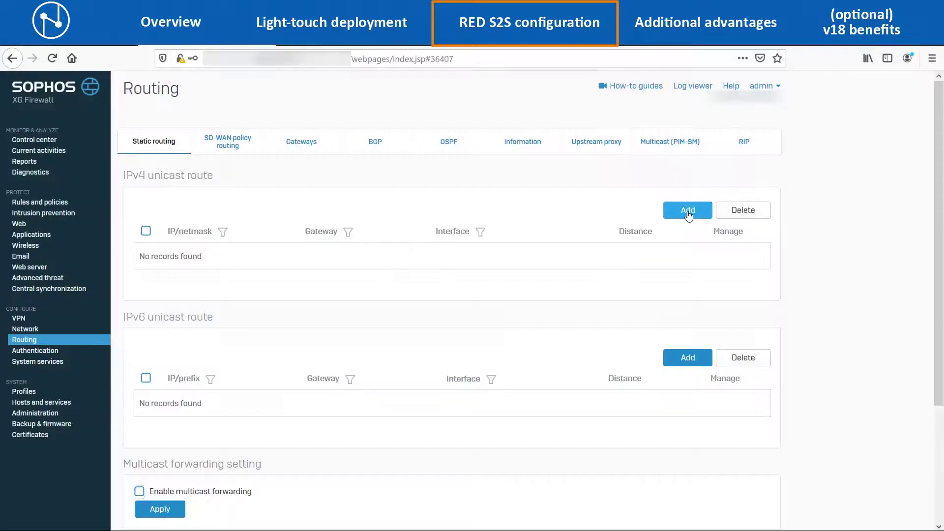
- Add a static IPv4 route to 192.168.30.0/24 through the HO_RED (10.10.10.11) interface
click(688, 213)
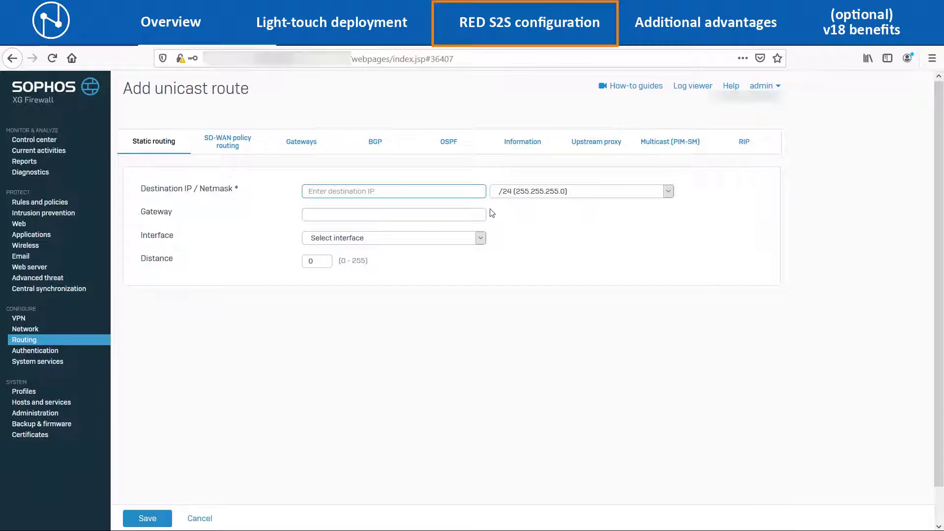
text(192.168.30.0)
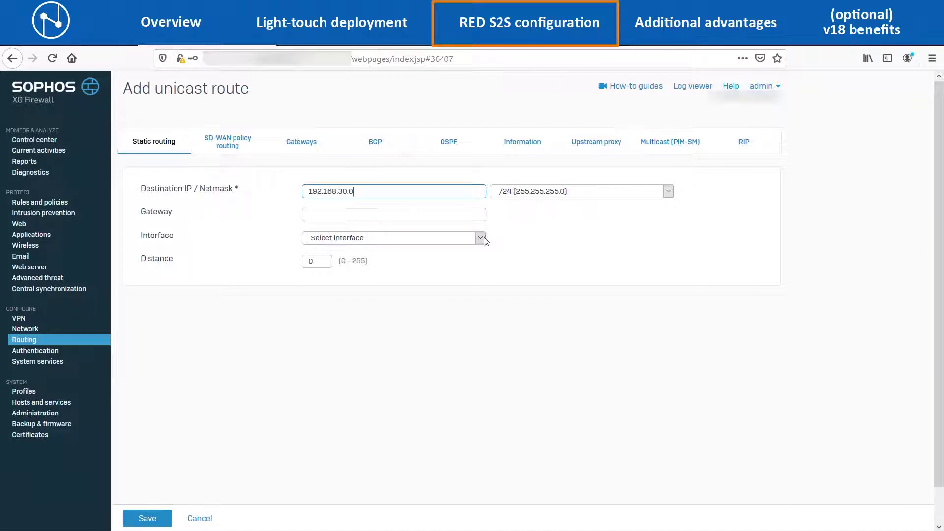
click(483, 237)
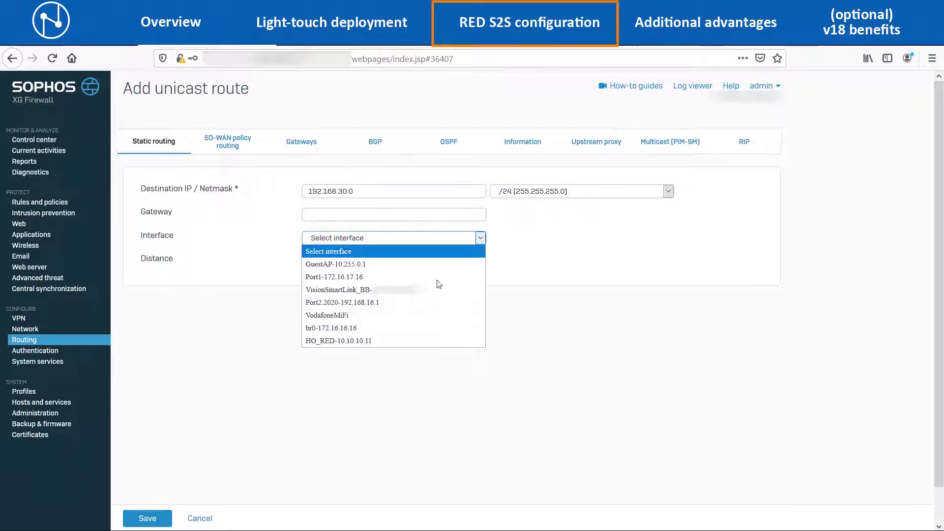
click(363, 341)
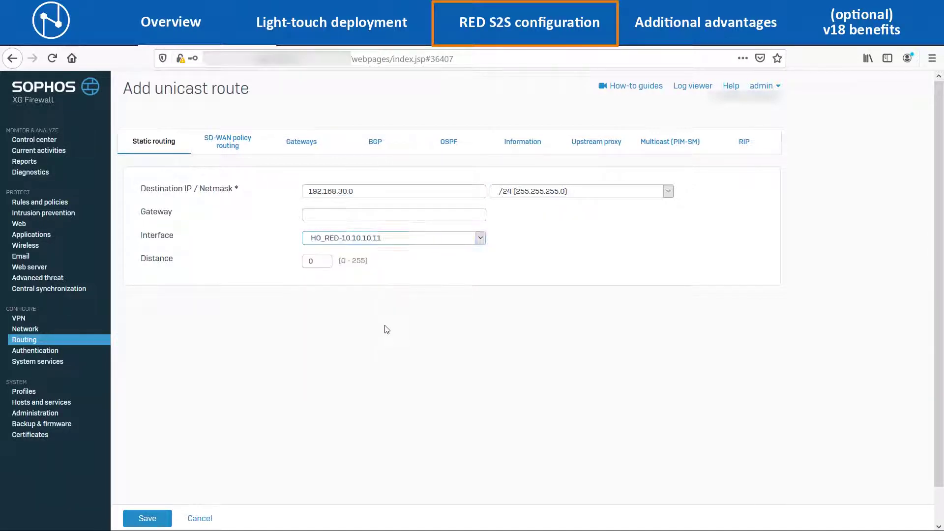
click(147, 517)
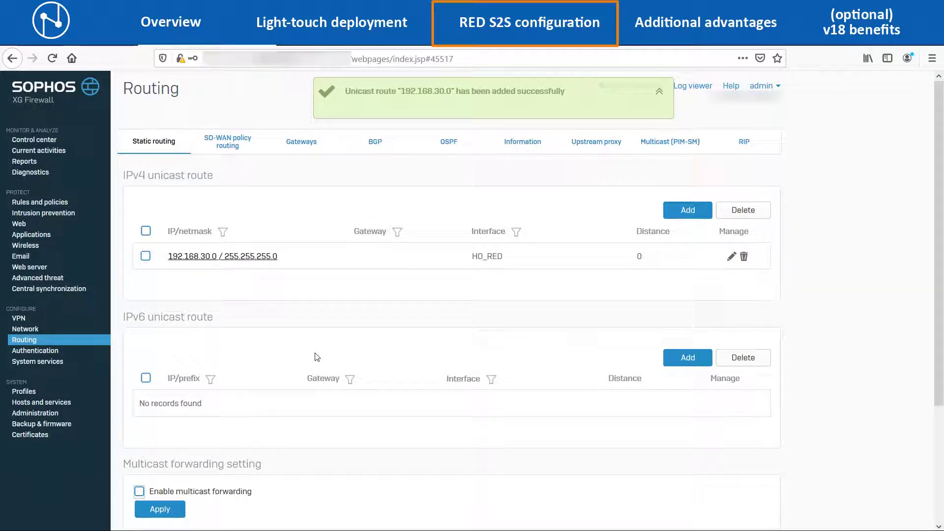
click(57, 206)
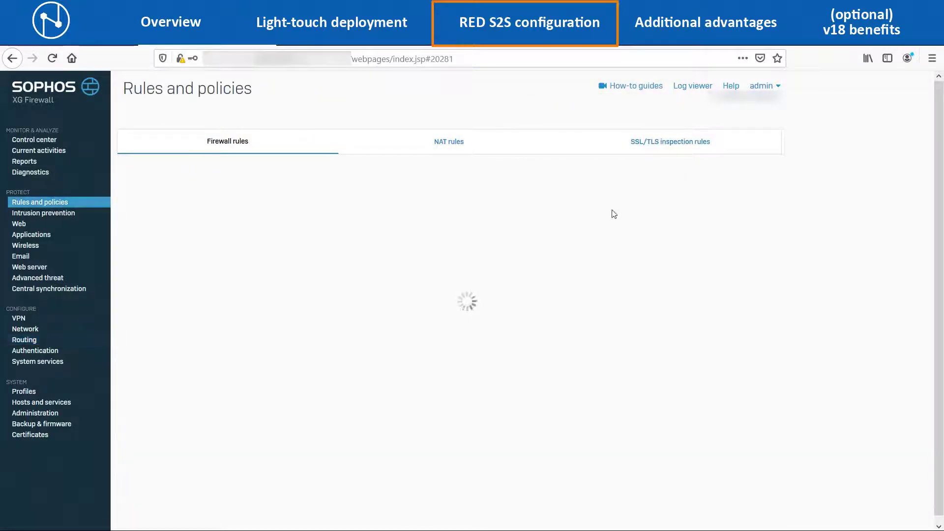
- Start a new firewall rule named LAN_to_LAN with logging on, positioned at Top, group None
click(598, 172)
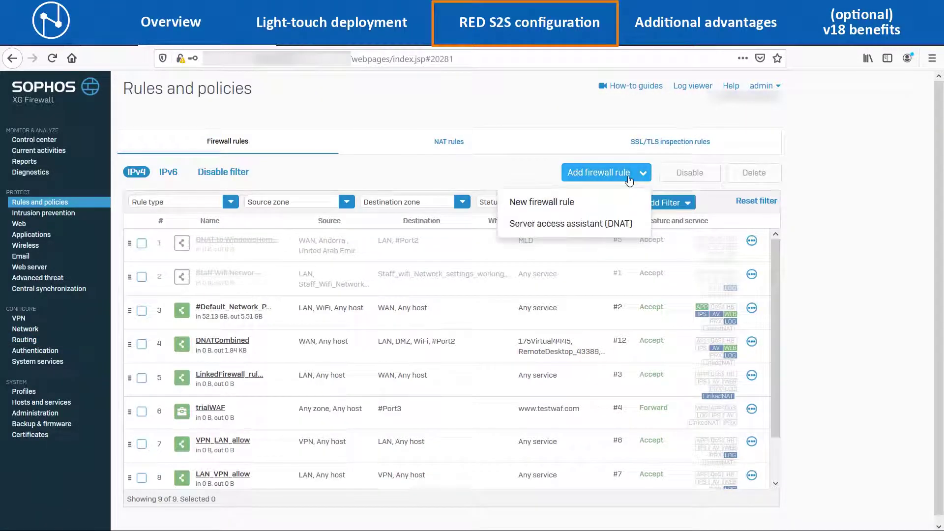
click(562, 211)
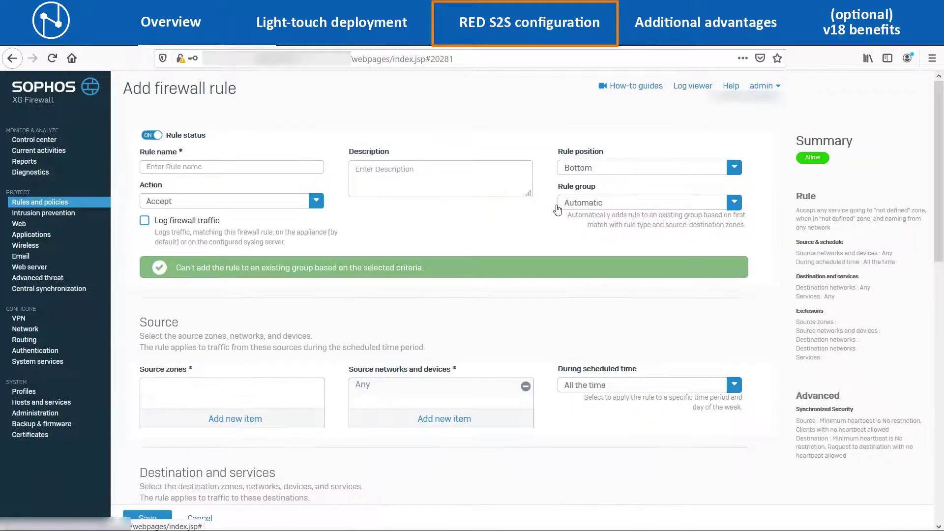
click(302, 165)
text(LAN)
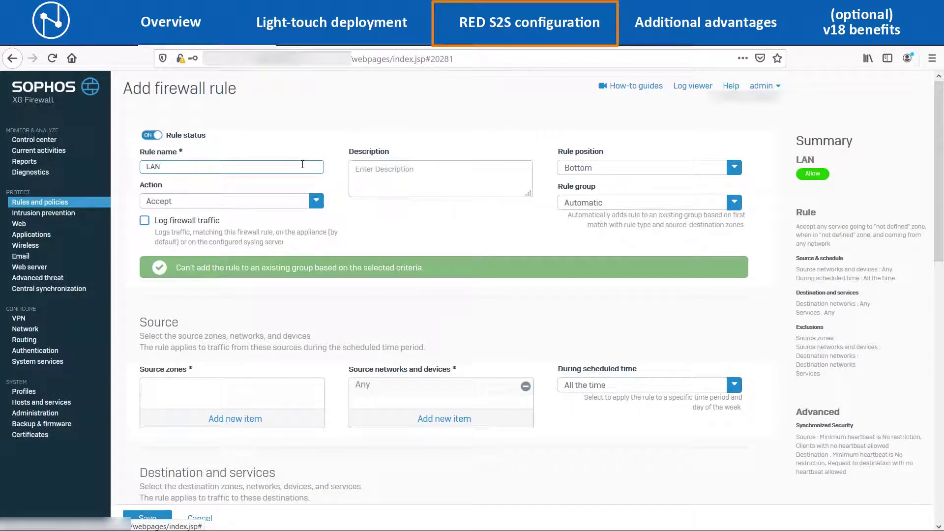
text(_to_LAN)
click(144, 221)
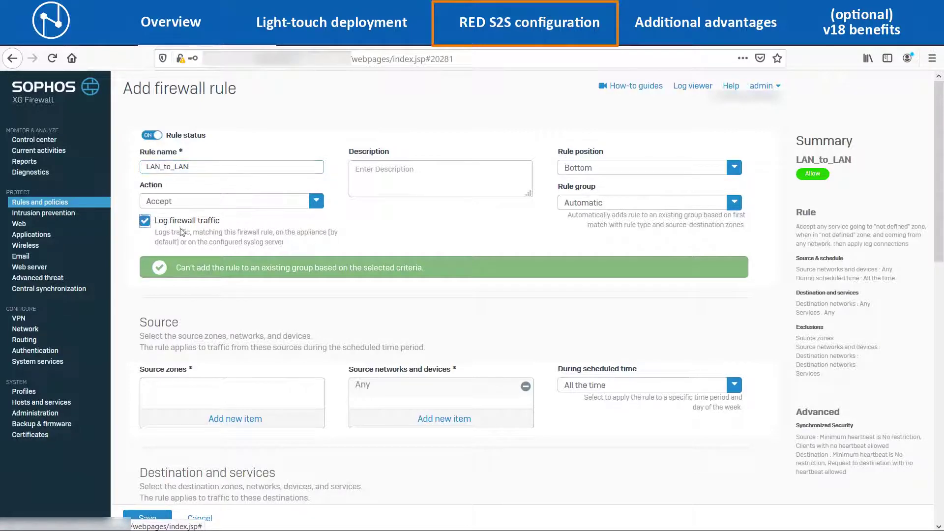
click(632, 167)
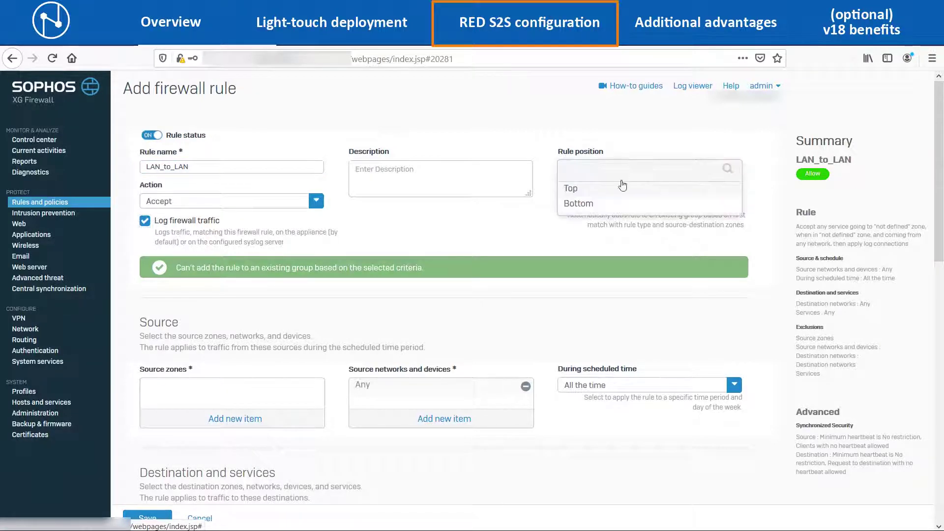
click(588, 188)
click(591, 206)
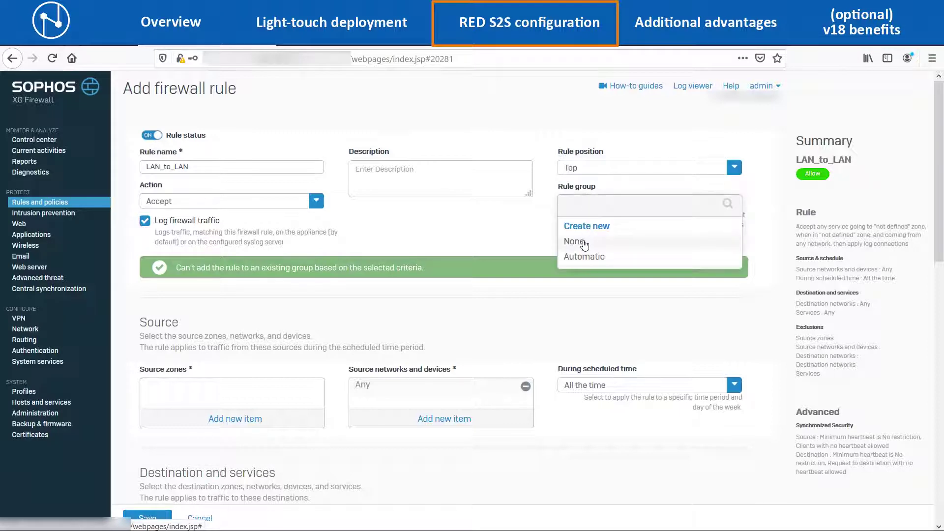
click(584, 239)
- Set both source and destination zones to LAN and save the rule
click(237, 390)
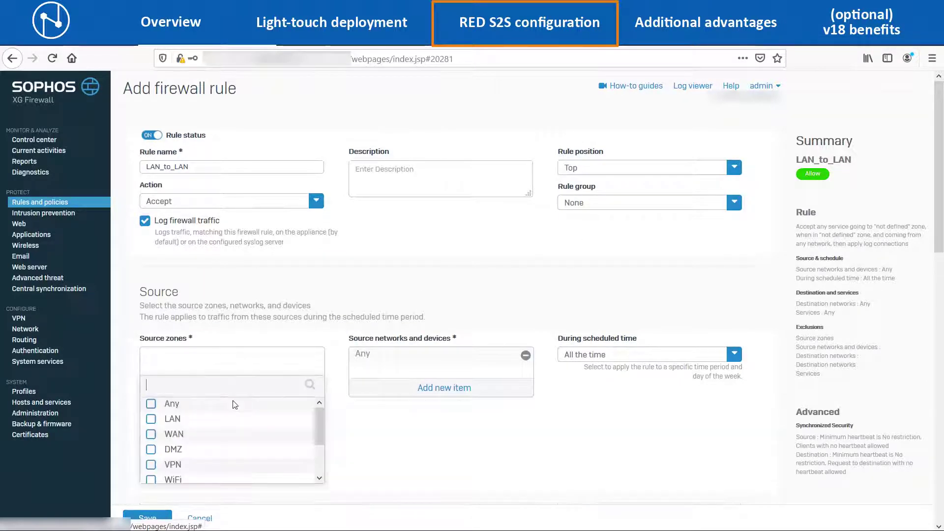
click(169, 419)
click(182, 494)
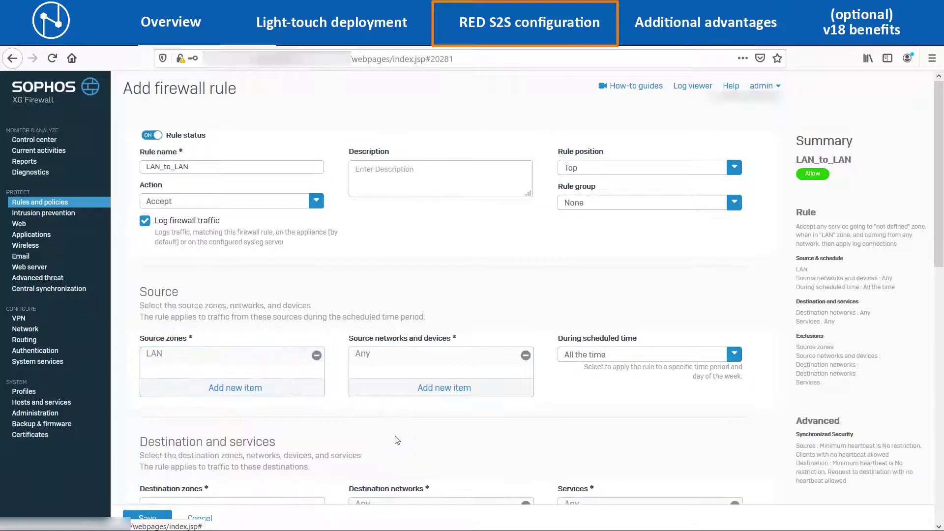
scroll(395, 441, down, 4)
click(242, 357)
click(150, 391)
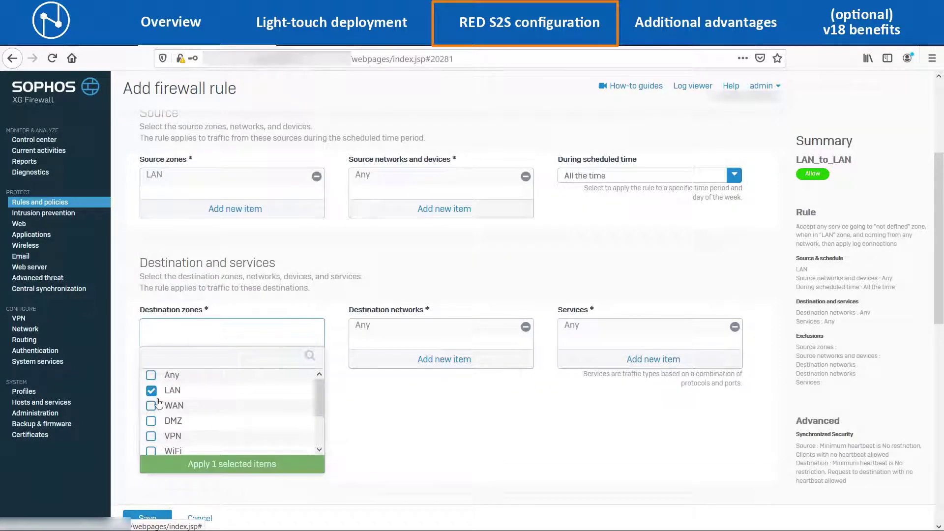
click(191, 466)
scroll(382, 416, down, 8)
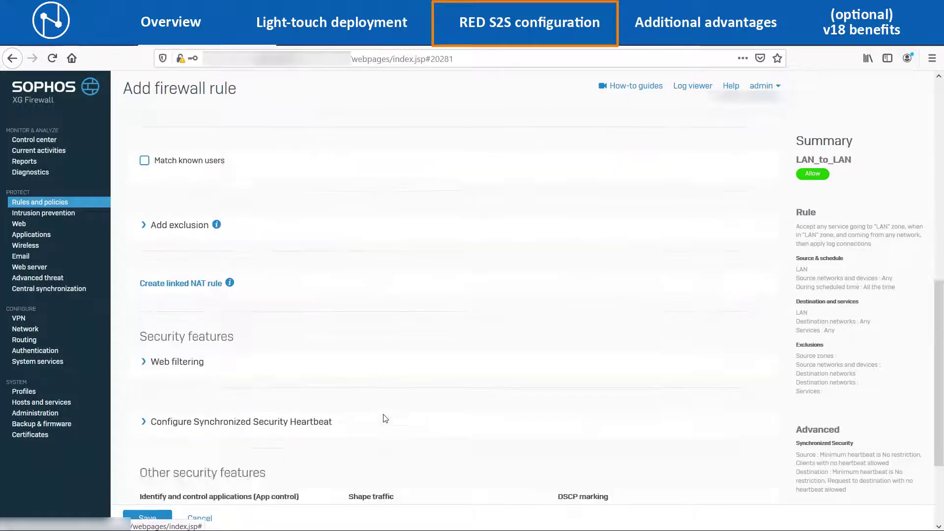
click(147, 519)
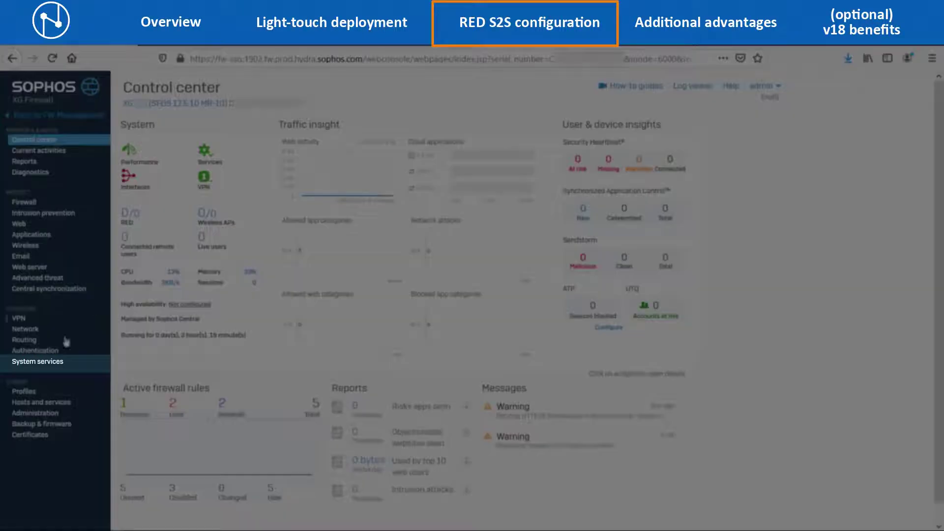
- Enable RED with organisation Sophos, city Mumbai, country India, and a contact e-mail, then apply
click(61, 360)
click(328, 146)
click(318, 225)
click(320, 255)
text(Sophos)
key(Tab)
text(Mumbai)
key(Tab)
text(India)
key(Tab)
text(abc@xyz.com)
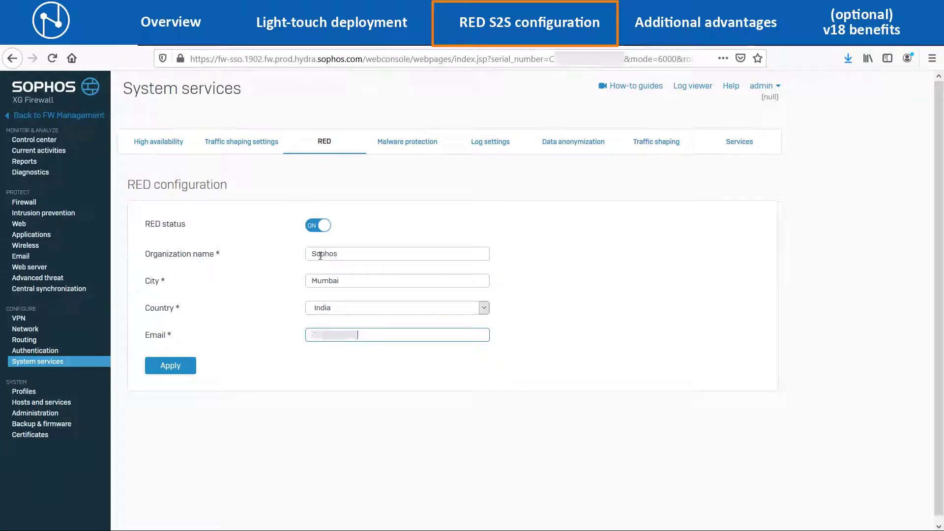
click(189, 365)
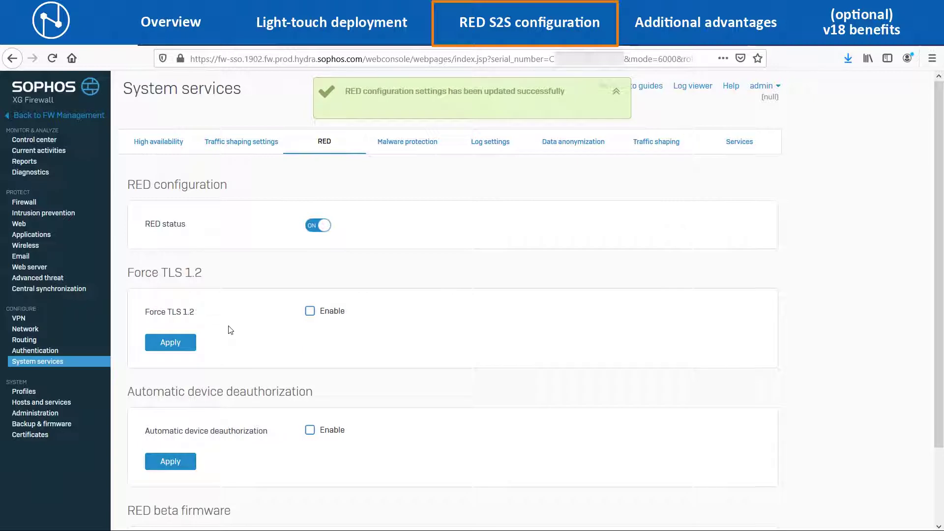
- Begin adding a new RED interface, starting the branch name BO_RED
click(12, 331)
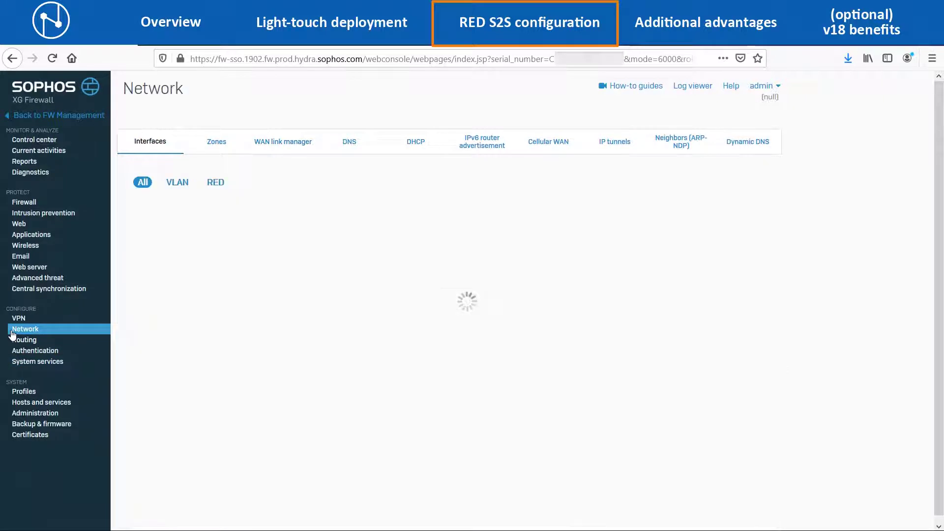
click(733, 180)
click(653, 298)
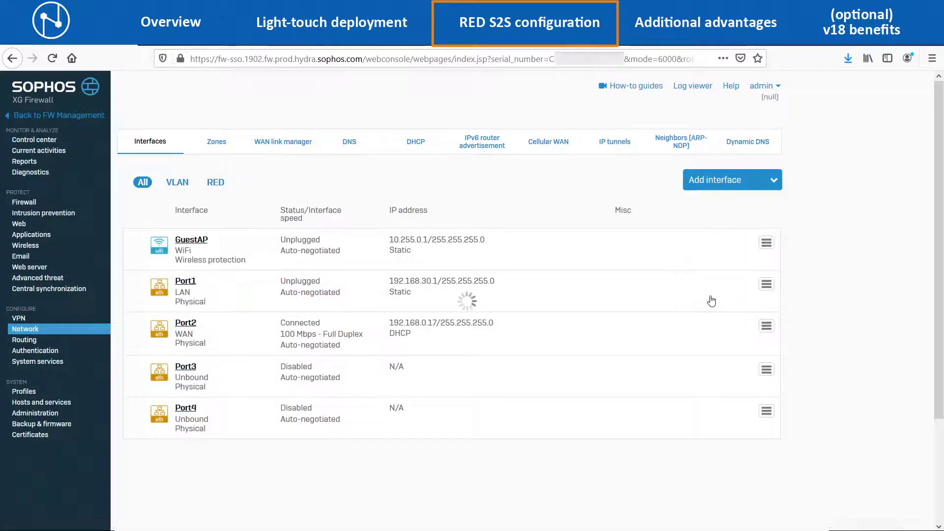
text(BO_RED)
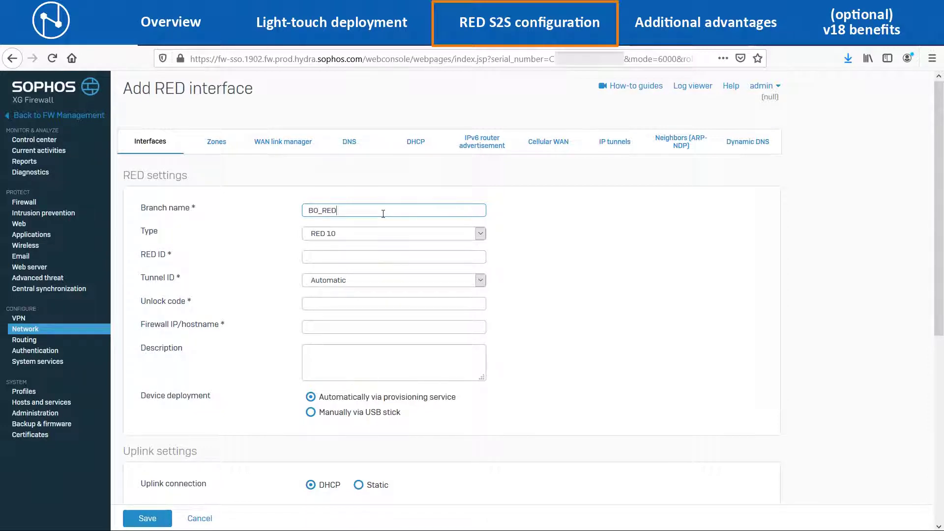
- Set the RED type to Firewall RED Client and paste in the HQ firewall's address
click(386, 239)
click(365, 308)
click(367, 257)
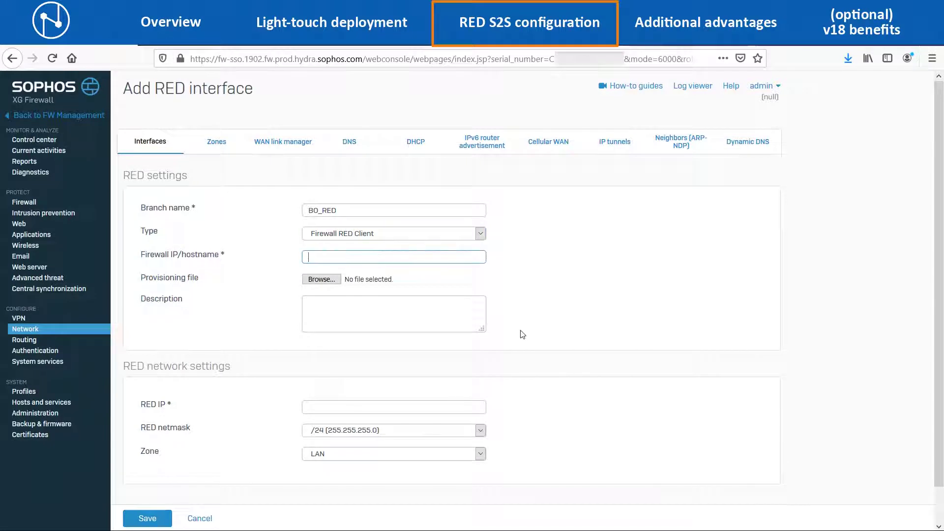
key(ctrl+v)
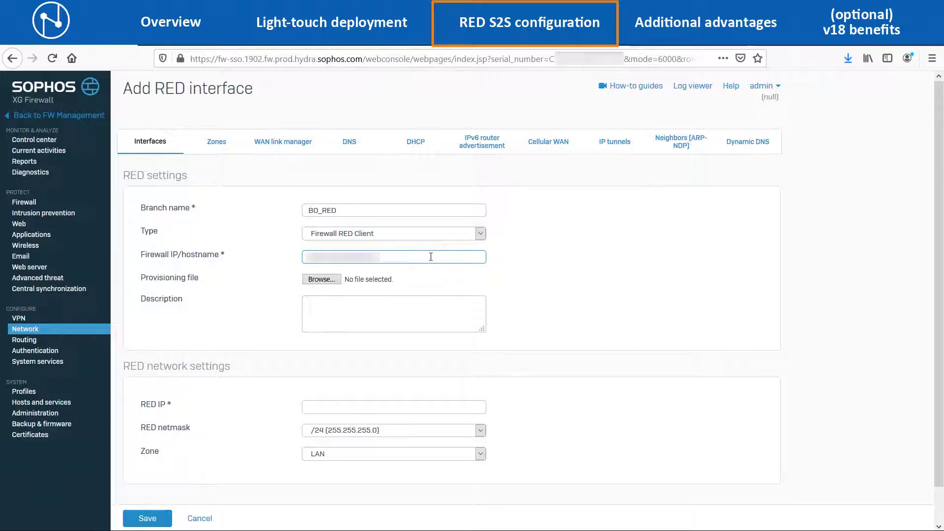
- Upload provisioning file 0f1738ebfe2030e_c.red, enter RED IP 10.10.10.12, and save BO_RED
click(321, 278)
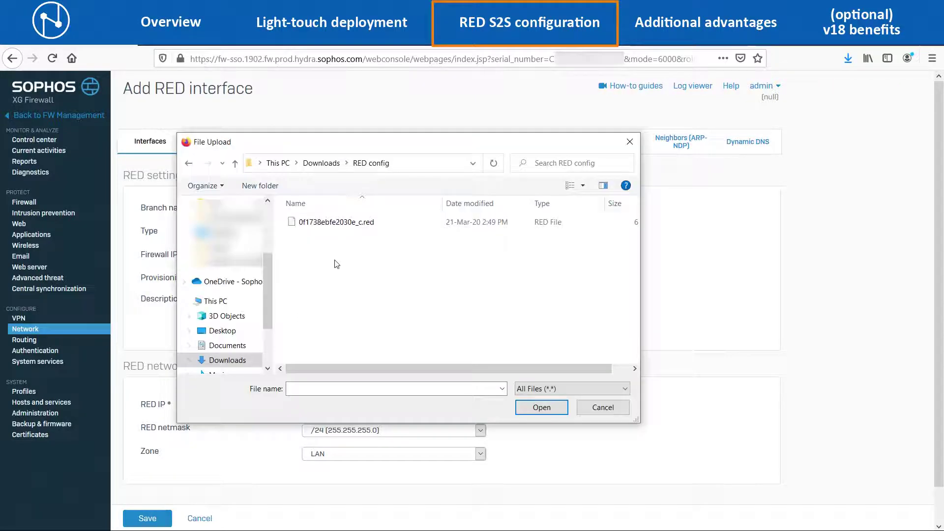
click(333, 222)
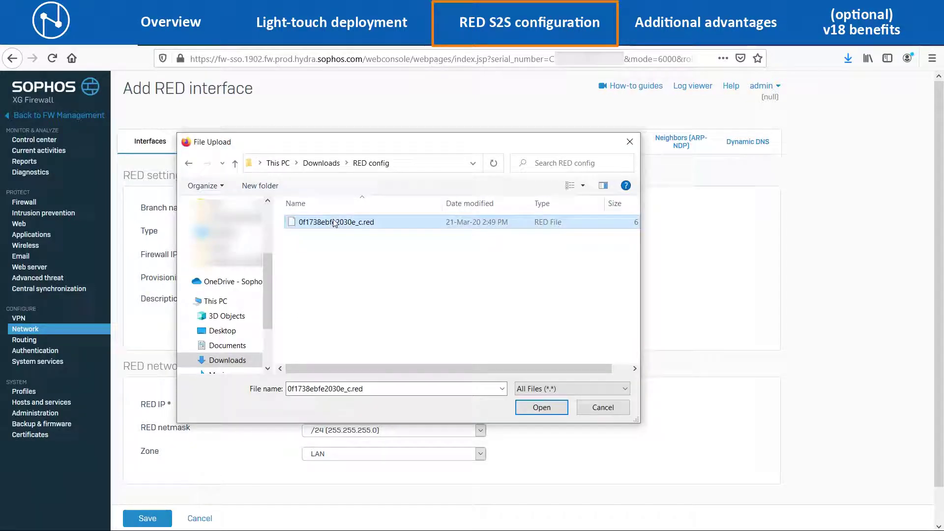
click(518, 408)
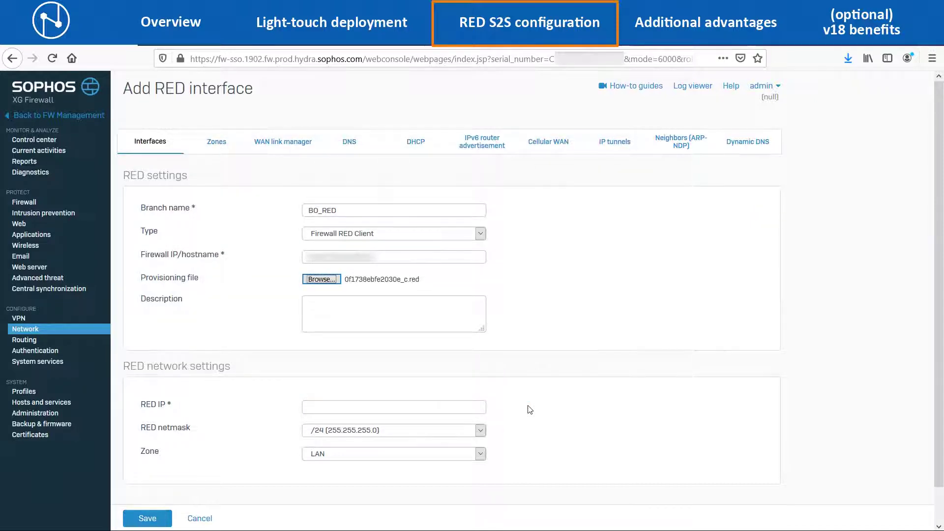
click(442, 406)
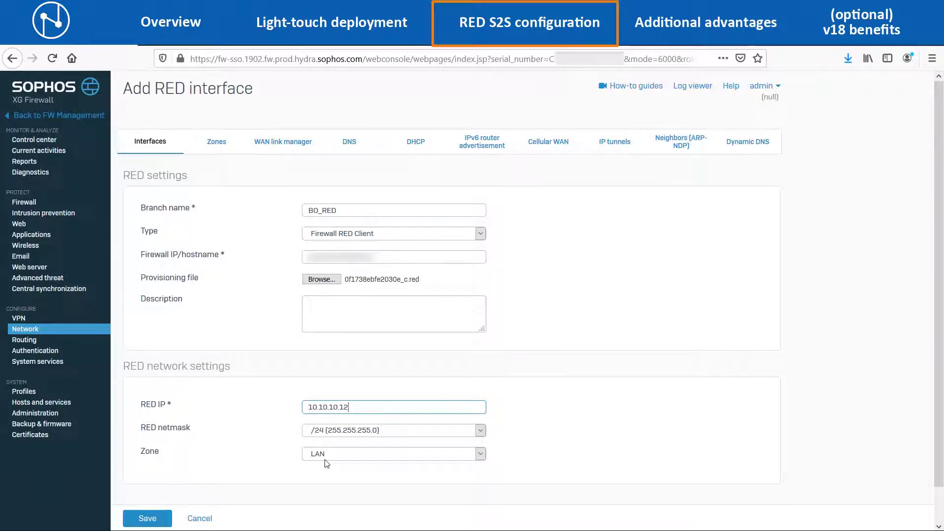
scroll(326, 463, down, 2)
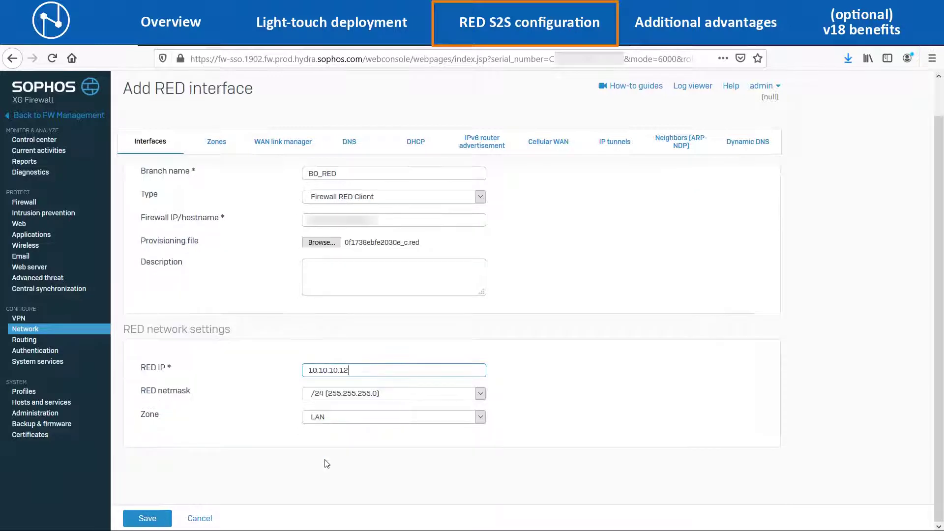
click(154, 519)
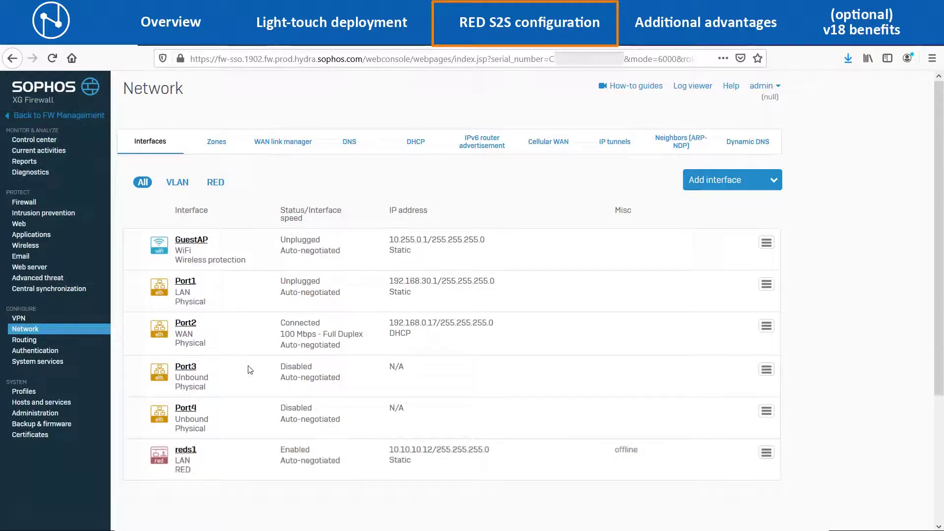
click(26, 340)
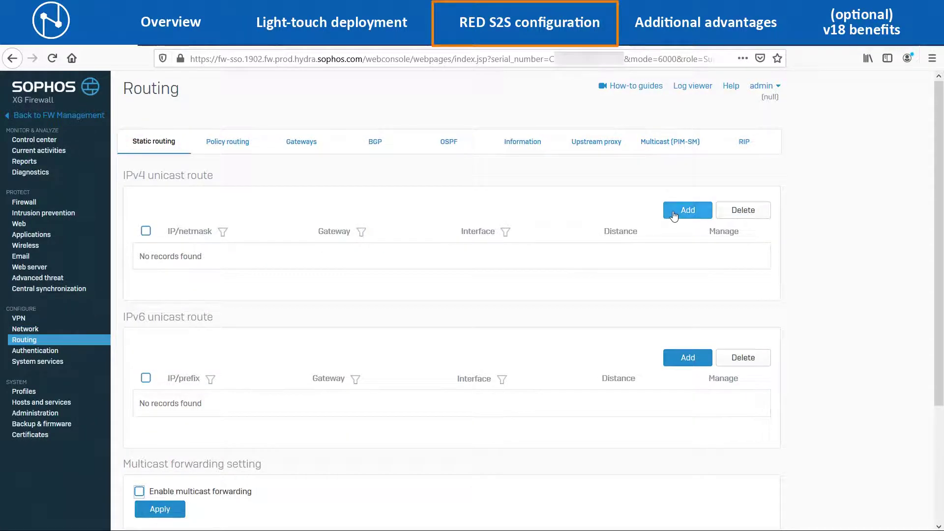
- Add a static route to 172.16.17.0/24 through the reds1 (10.10.10.12) interface
click(672, 213)
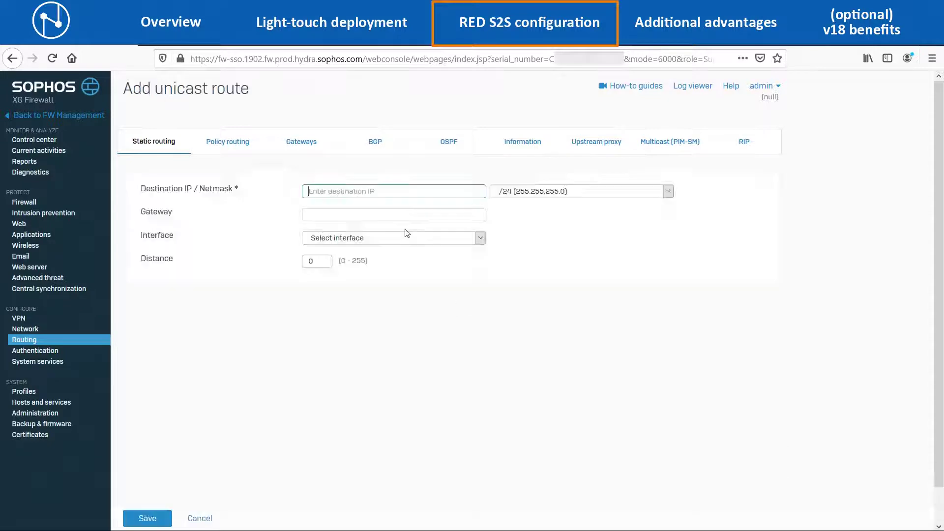
text(17)
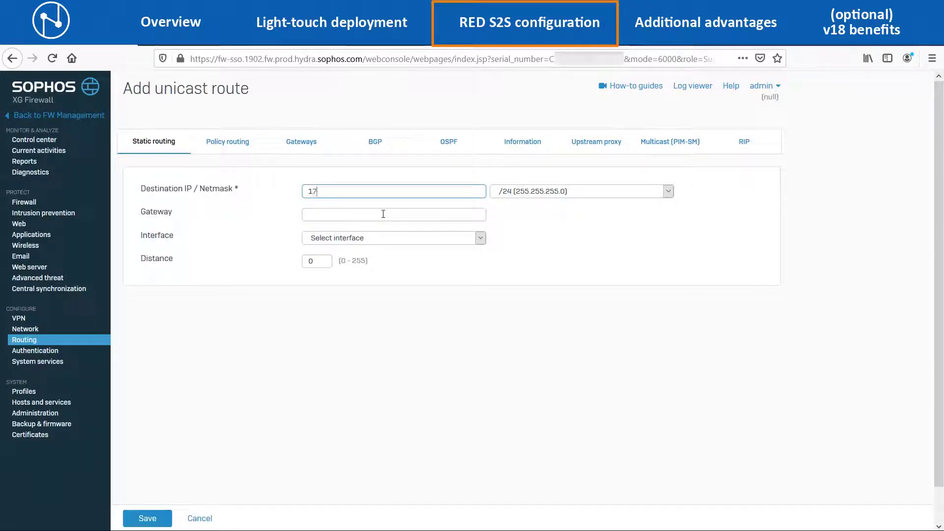
text(2.16.17.0)
click(506, 224)
click(476, 240)
click(363, 303)
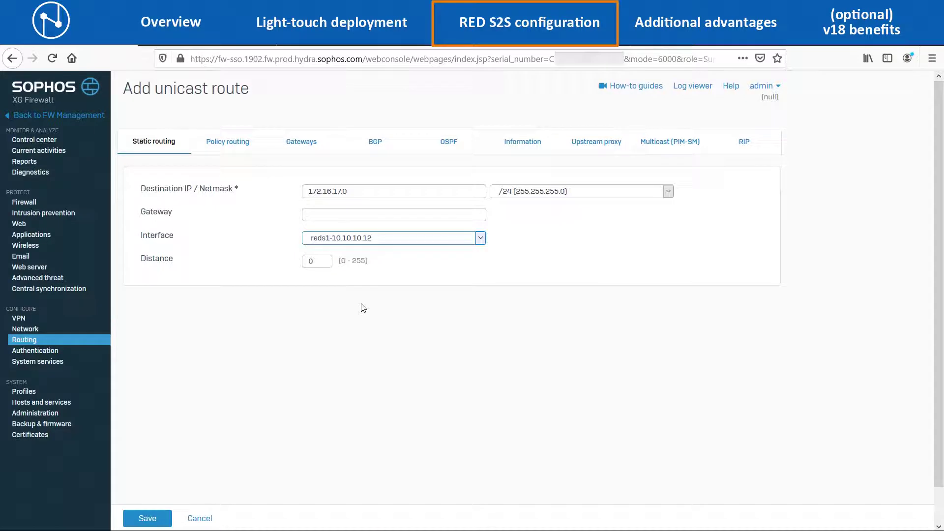
click(148, 518)
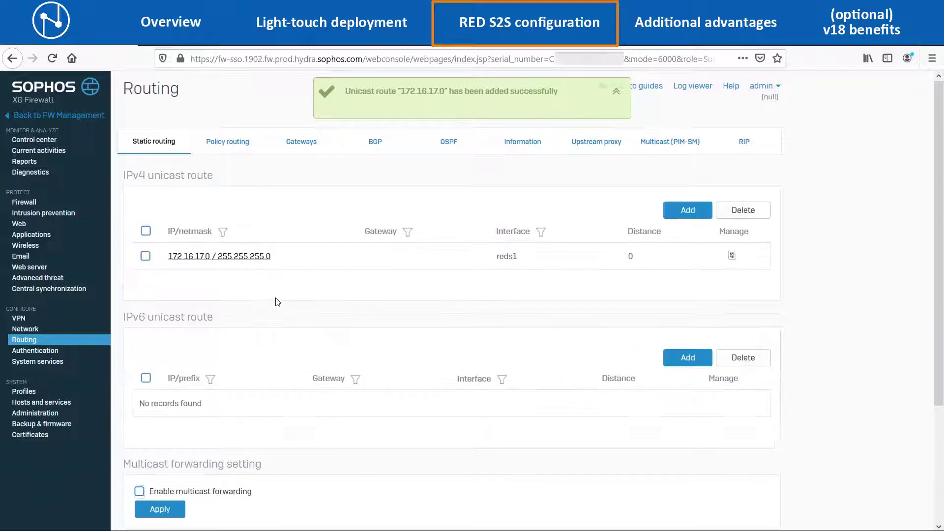
click(36, 205)
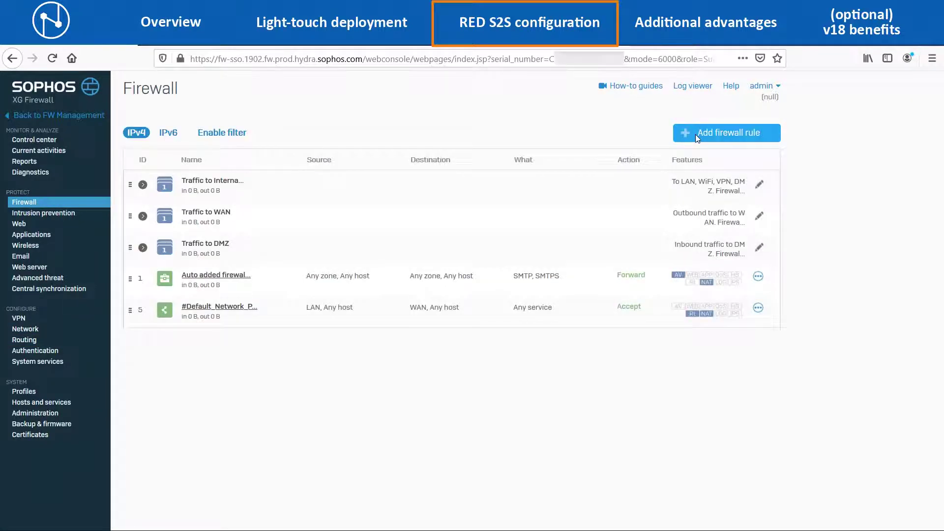
- Start a new user/network rule named LAN_to_LAN, positioned at Top with no group
click(695, 135)
click(694, 170)
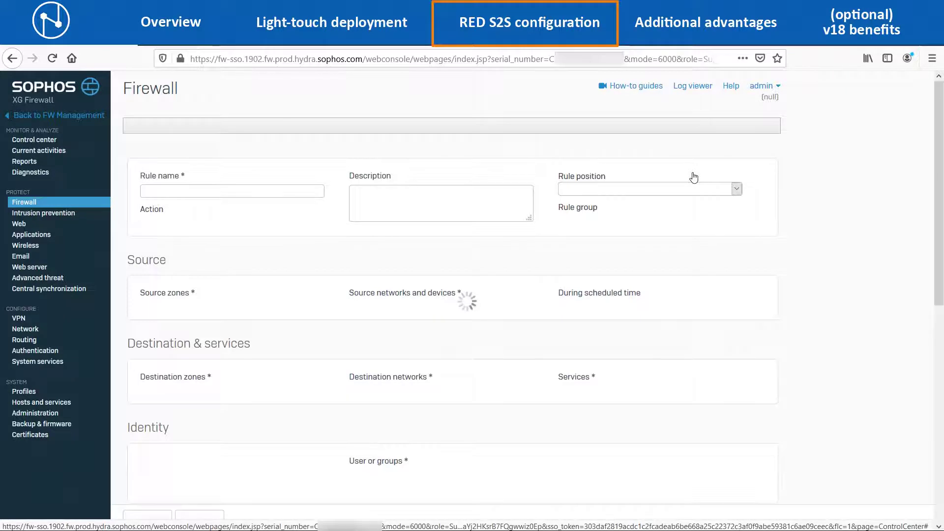
click(285, 173)
text(LAN_to_LAN)
click(590, 169)
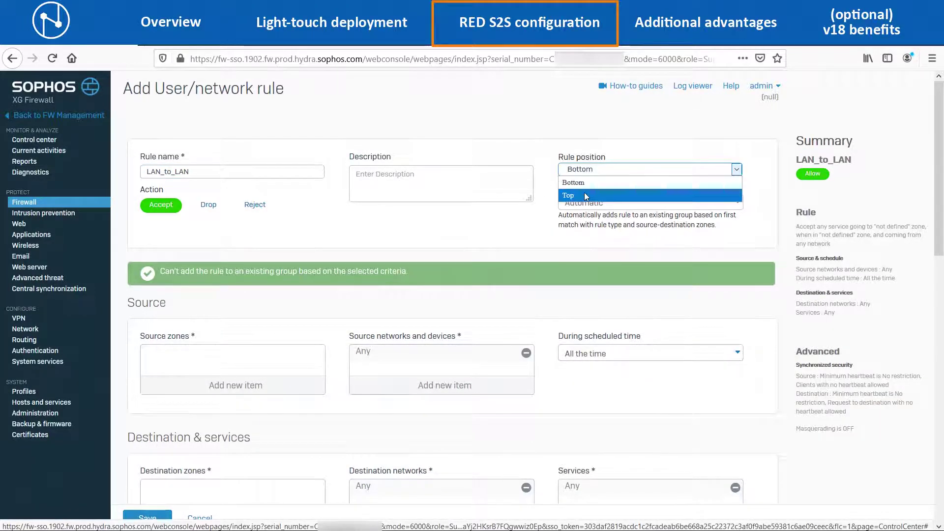
click(583, 192)
click(617, 202)
click(584, 242)
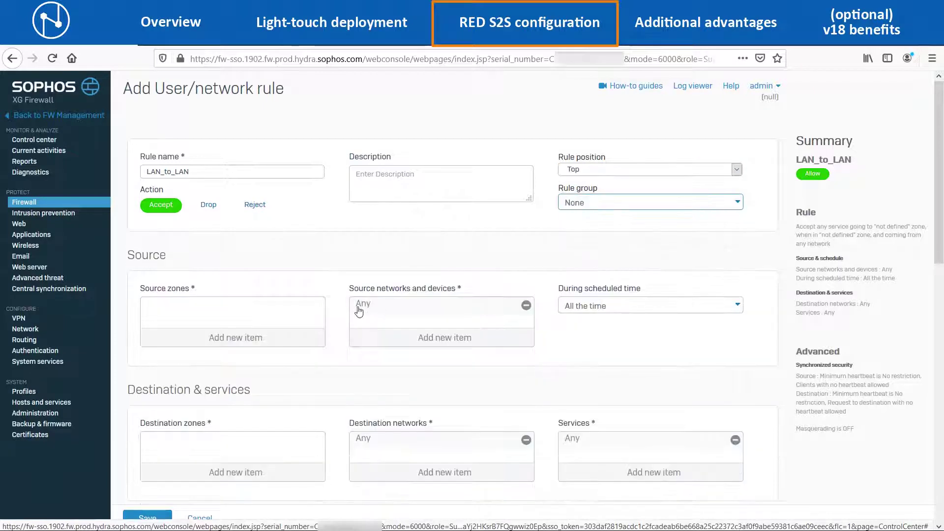
- Set source and destination zones to LAN, enable logging, and save the rule
click(253, 338)
click(151, 368)
click(169, 445)
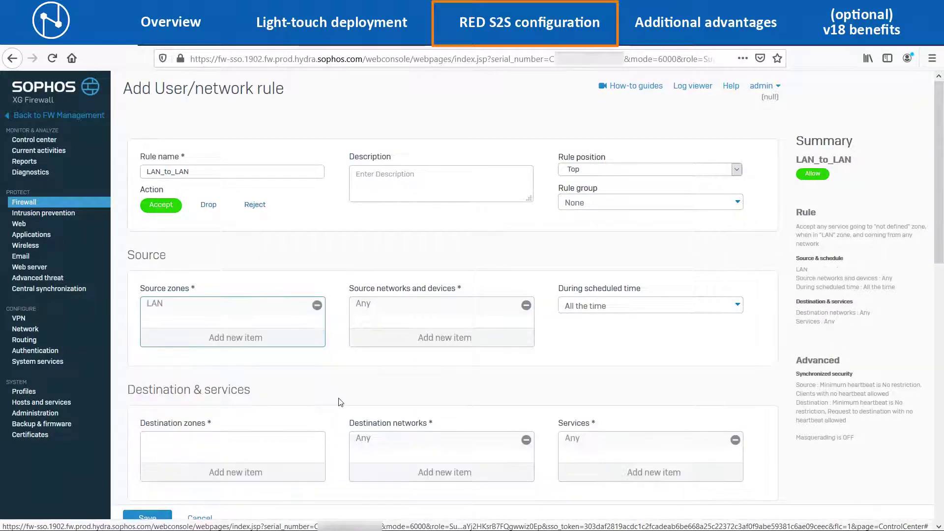
click(285, 469)
click(151, 424)
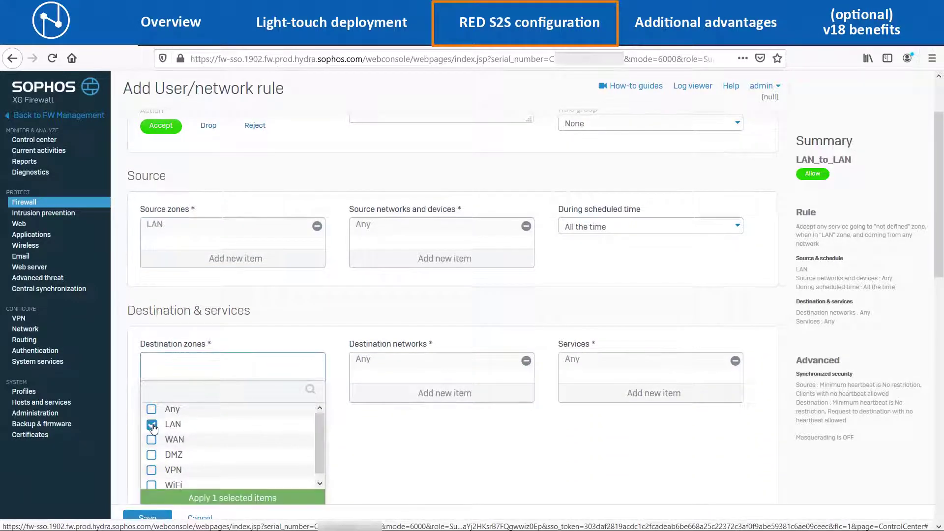
click(194, 494)
scroll(334, 450, down, 1)
scroll(334, 450, down, 15)
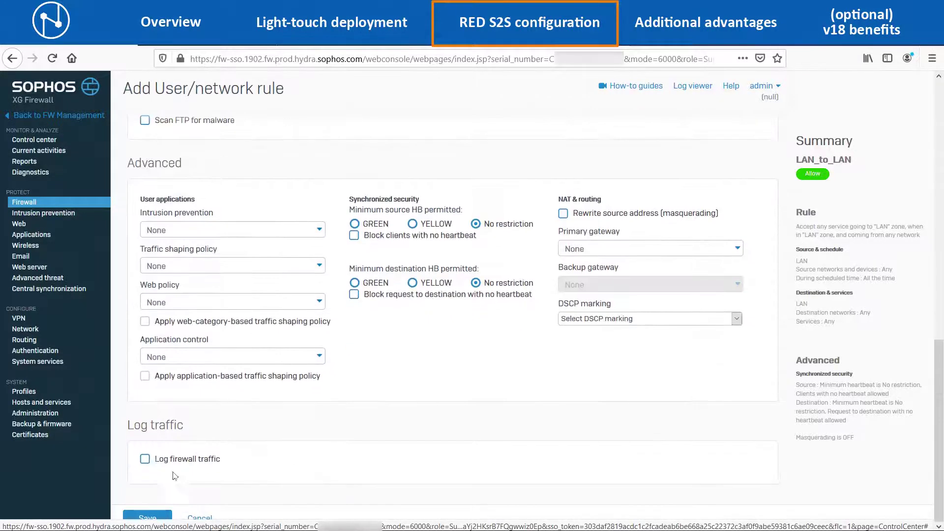
click(145, 458)
click(149, 518)
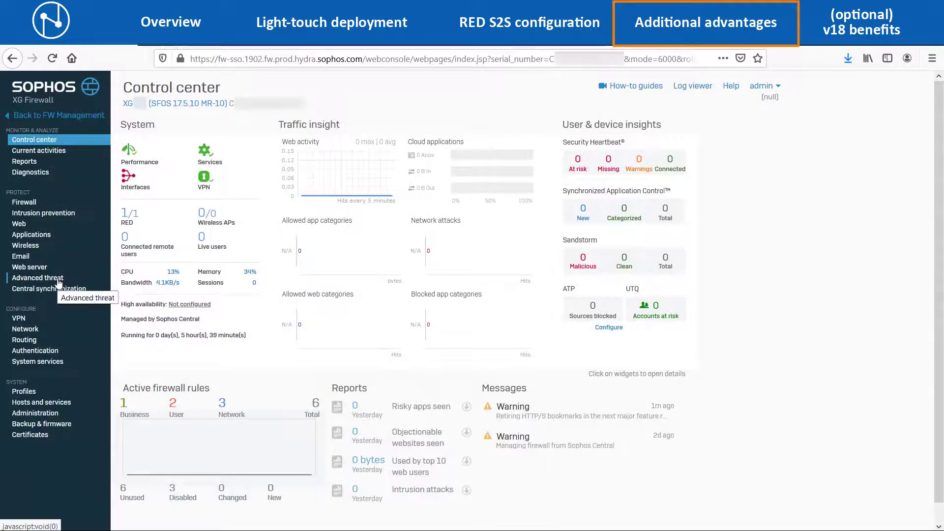
- Turn on ATP with the Log and drop policy, then inspect the blocked source's C2/Generic-A threat
click(58, 280)
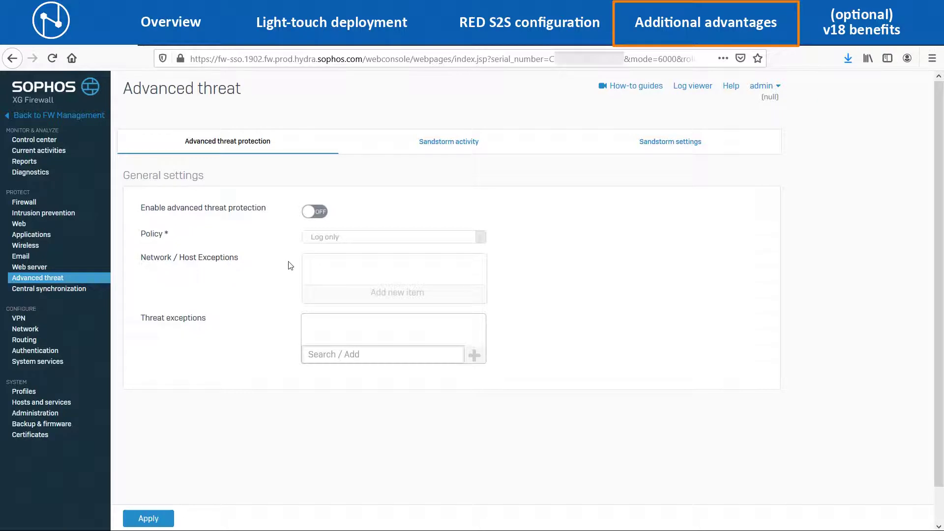
click(317, 212)
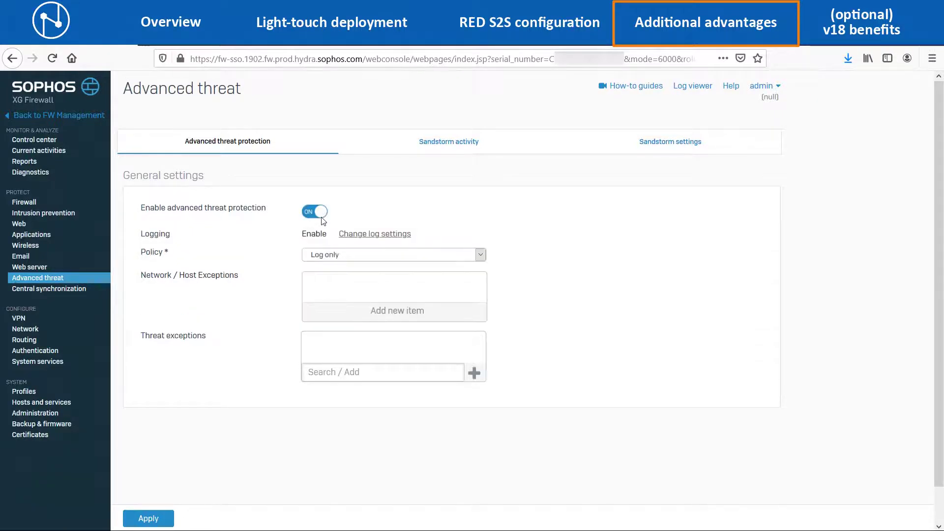
click(336, 255)
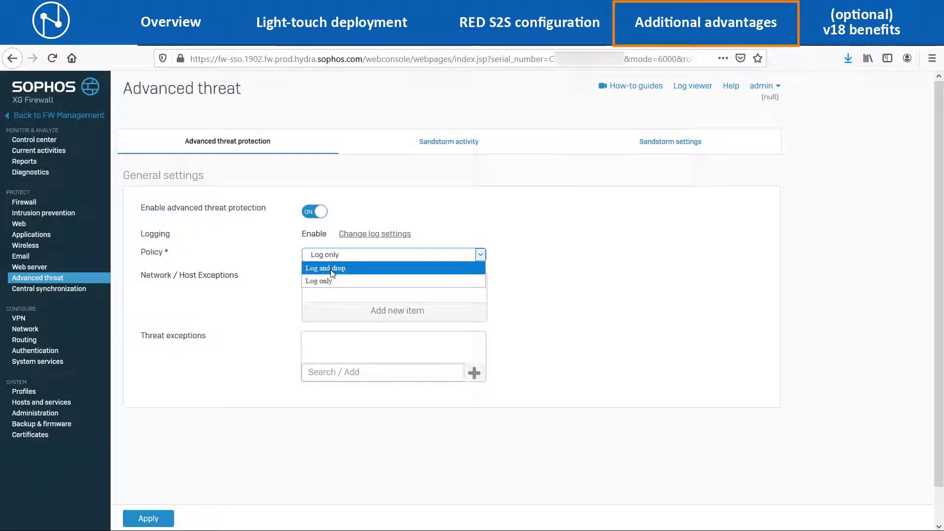
click(332, 269)
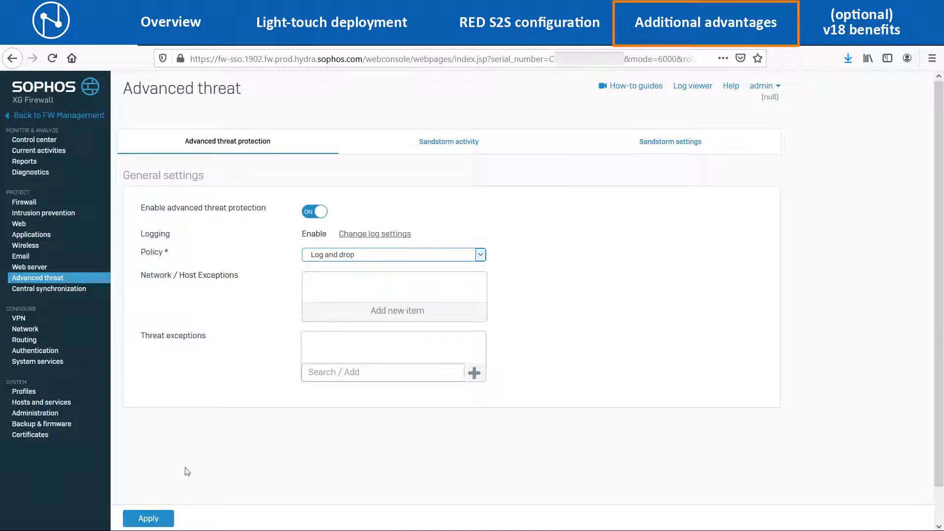
click(147, 518)
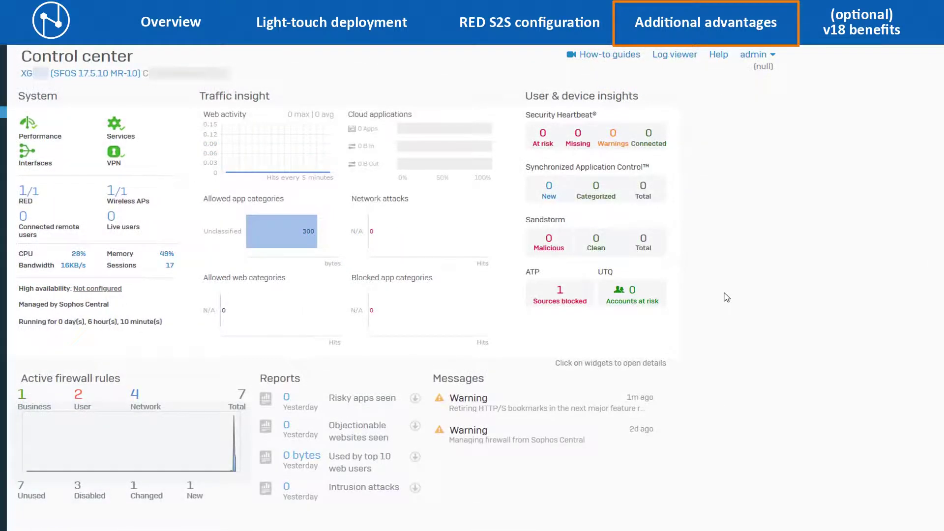
click(557, 293)
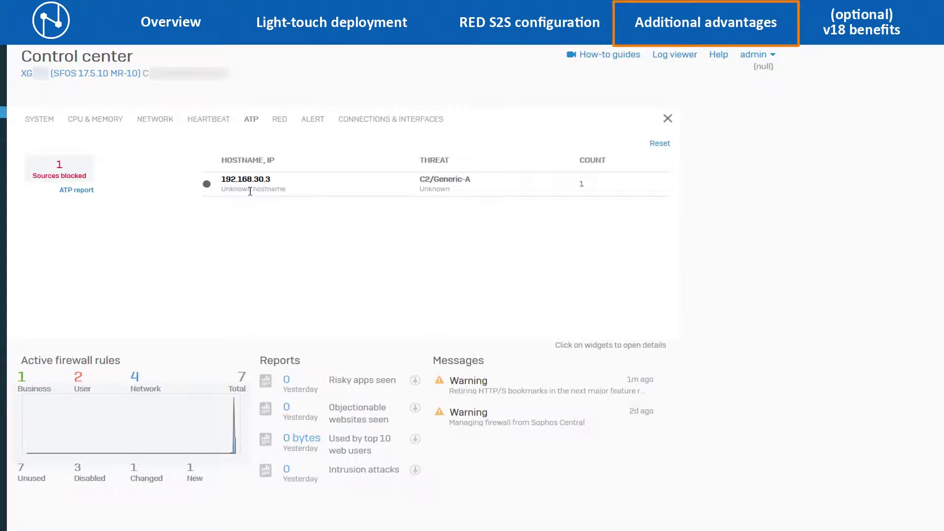
drag(420, 179, 469, 176)
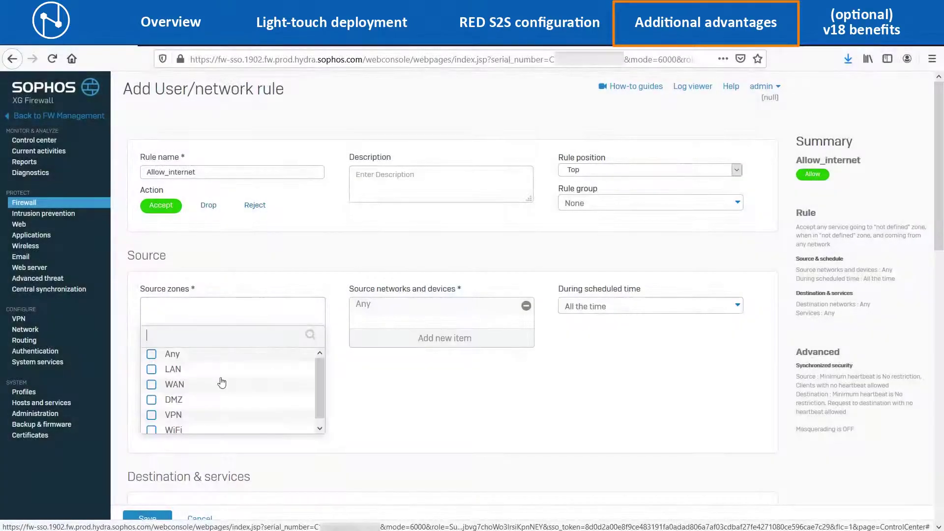
- Set the Allow_internet rule's source zone to LAN and destination zone to WAN
click(151, 370)
click(229, 443)
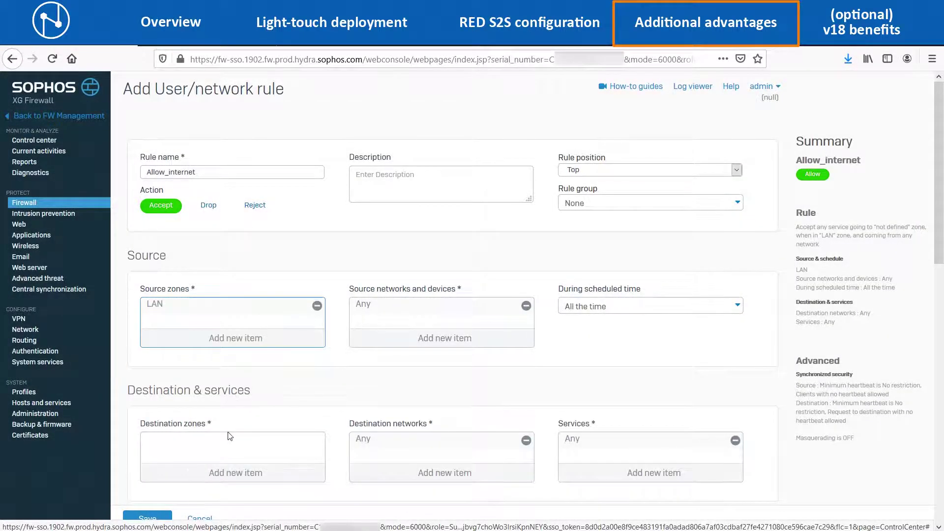
click(229, 473)
click(152, 440)
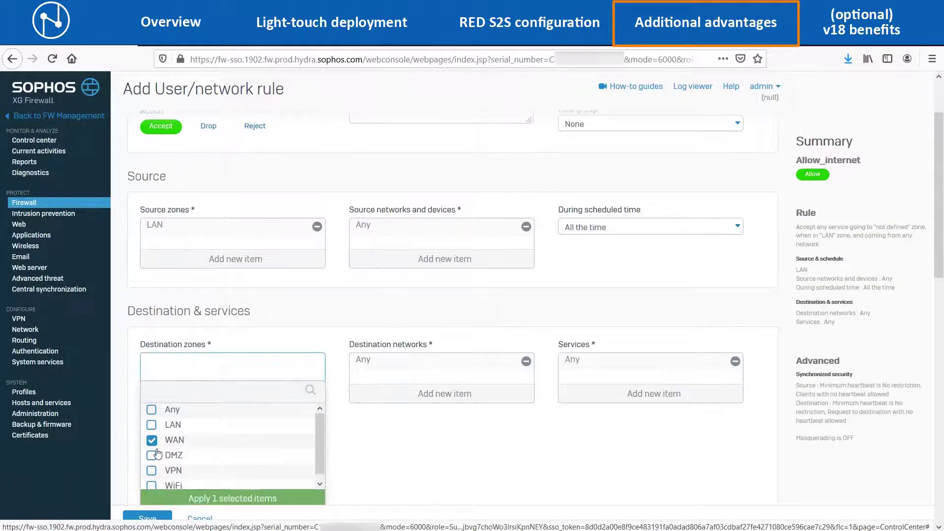
click(178, 494)
scroll(350, 443, down, 10)
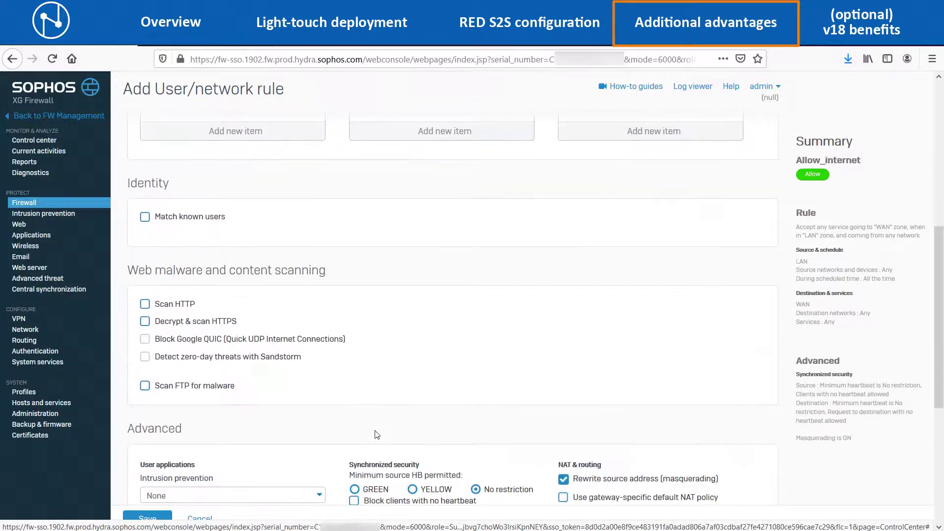
- Apply LAN TO WAN IPS, Default Workplace Policy web filtering, and Block generally unwanted apps
click(295, 240)
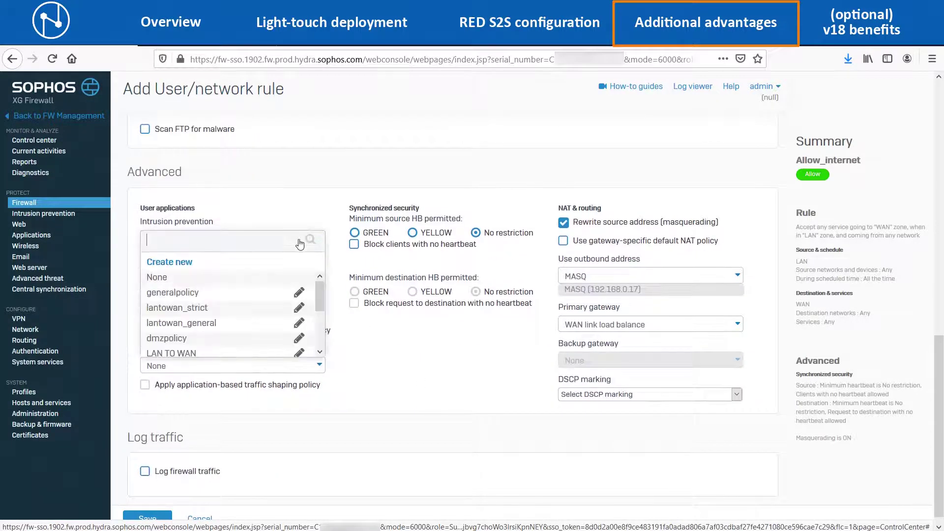
click(224, 352)
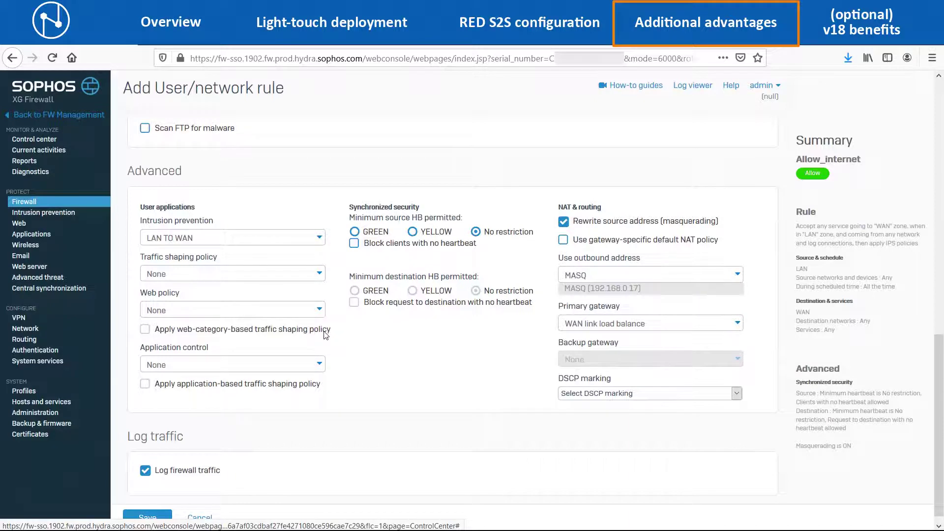
click(308, 318)
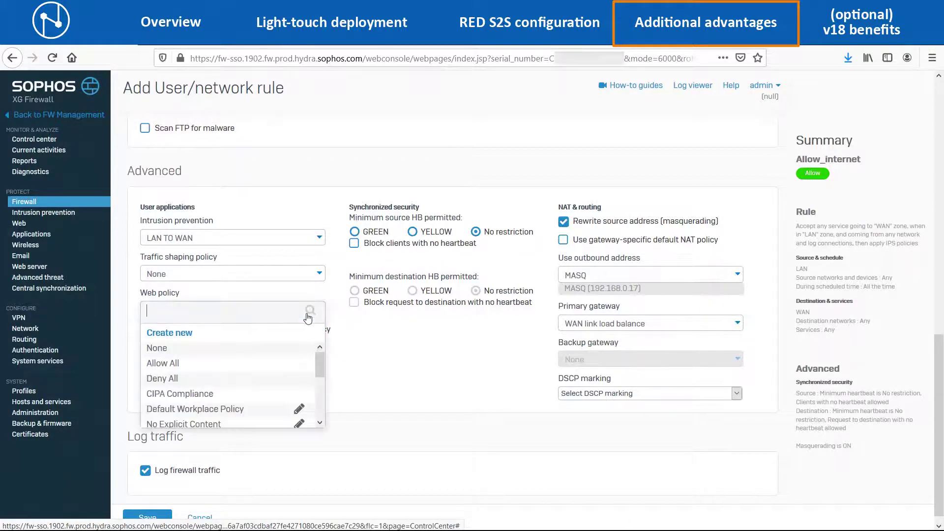
click(225, 412)
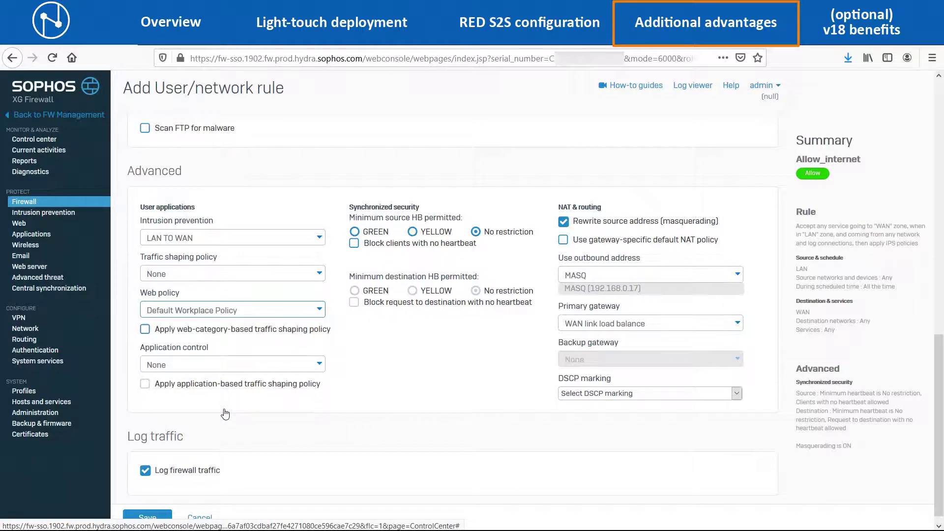
click(251, 363)
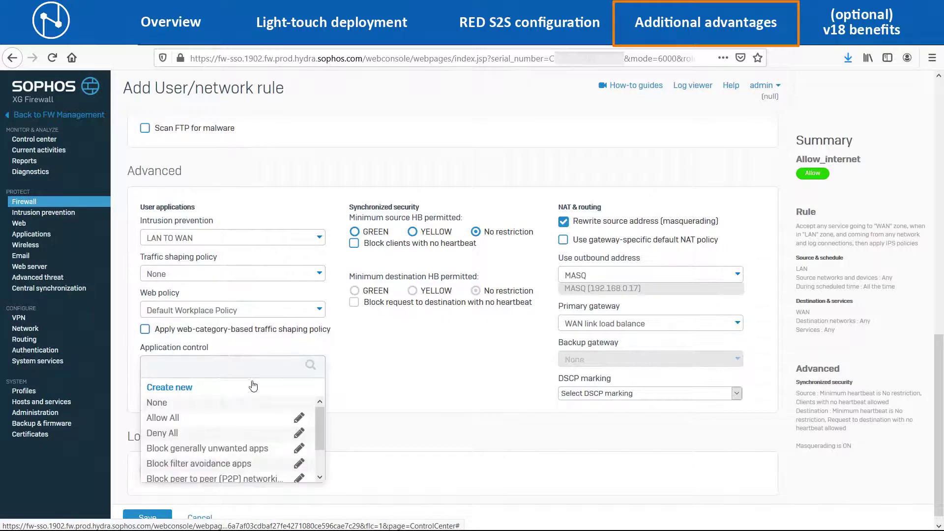
click(248, 450)
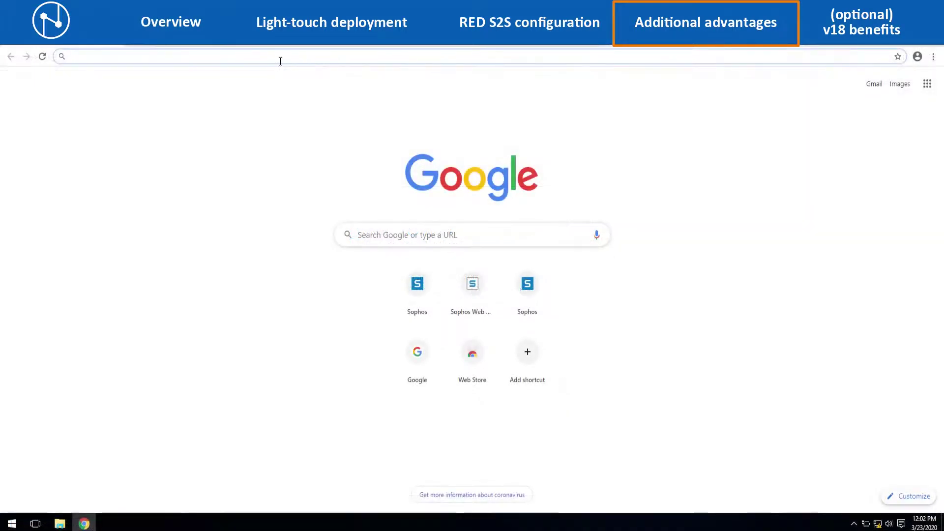
- Load sophostest.com and open its Adult or Sexually Explicit test page
click(279, 59)
text(sophostest.com)
key(Return)
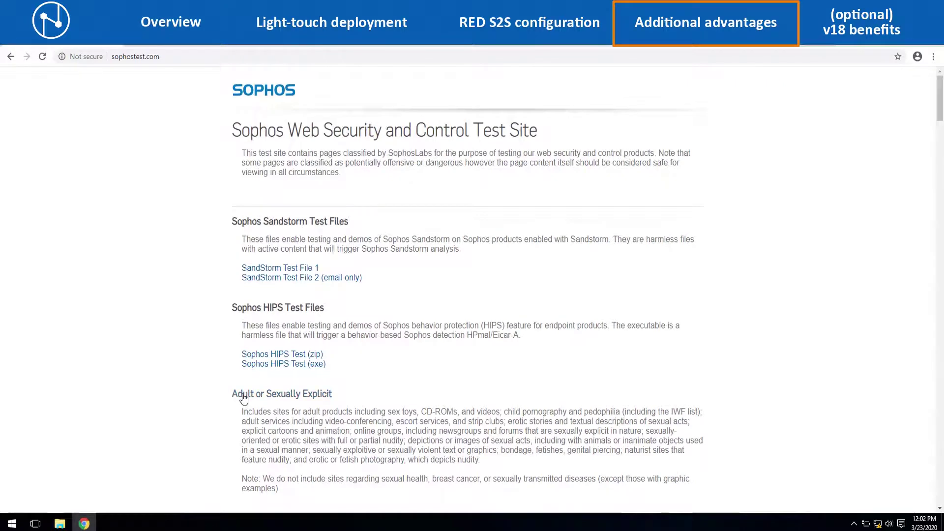
click(243, 397)
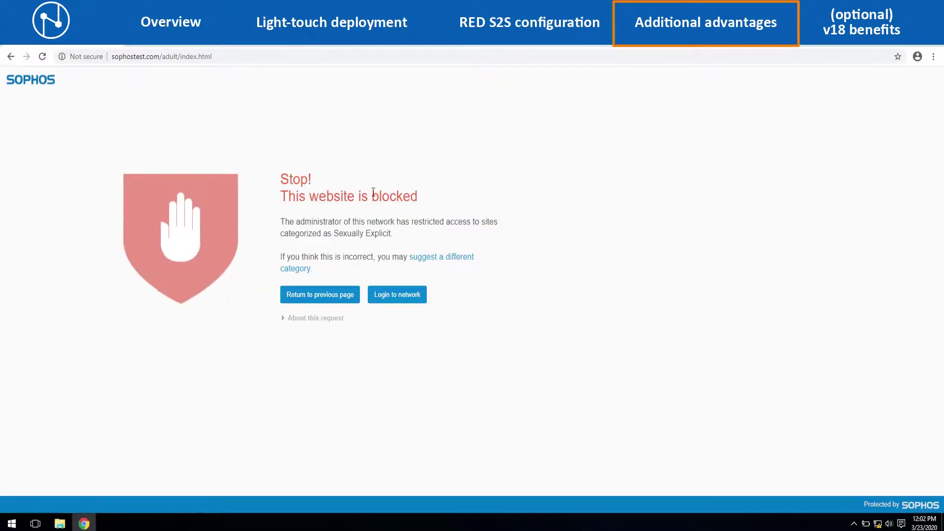
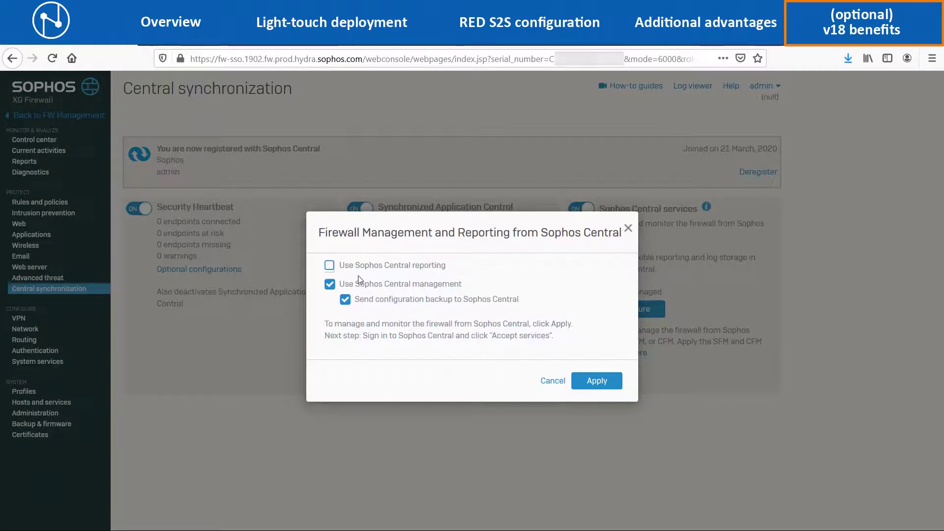
- Turn on Sophos Central reporting alongside Central management and configuration backups, then apply
click(329, 266)
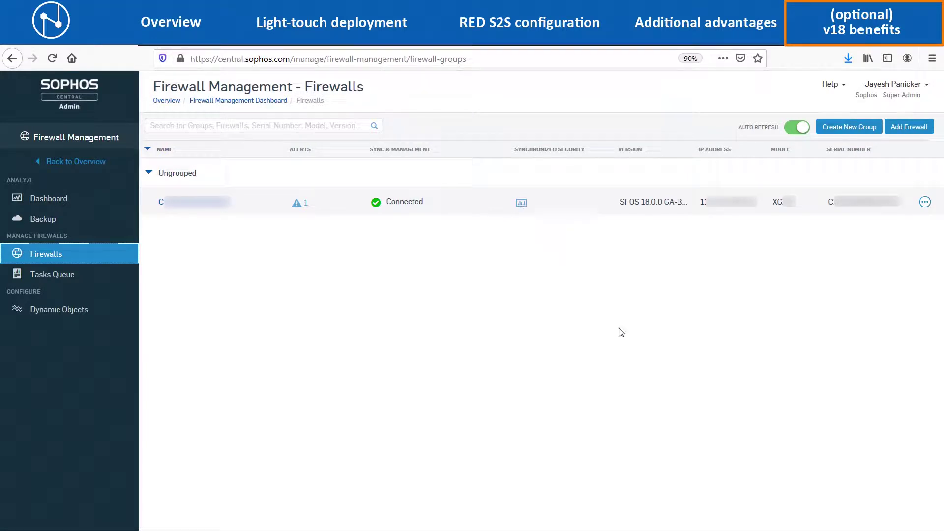
- Use the Mumbai office group's menu and drag the XG firewall into Branch offices > Mumbai office
click(925, 229)
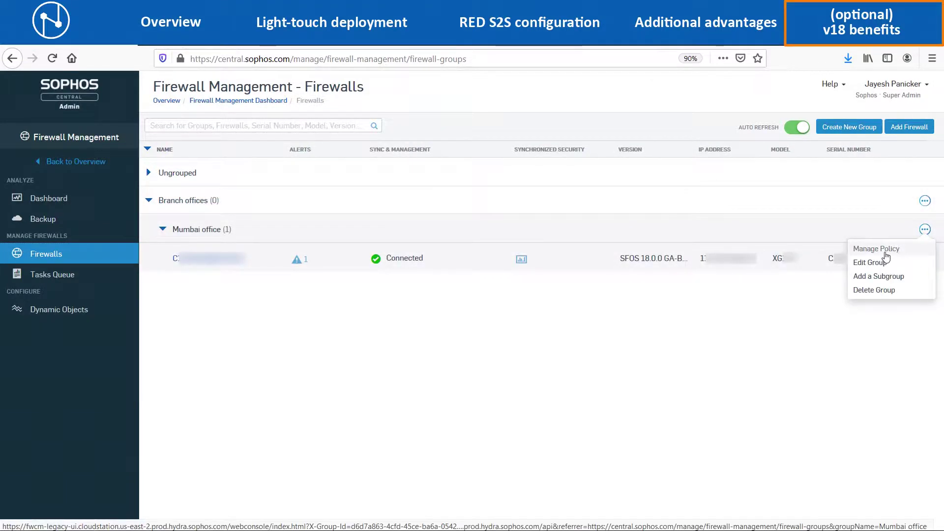
click(885, 251)
scroll(151, 328, down, 2)
drag(151, 329, 151, 435)
drag(151, 435, 150, 450)
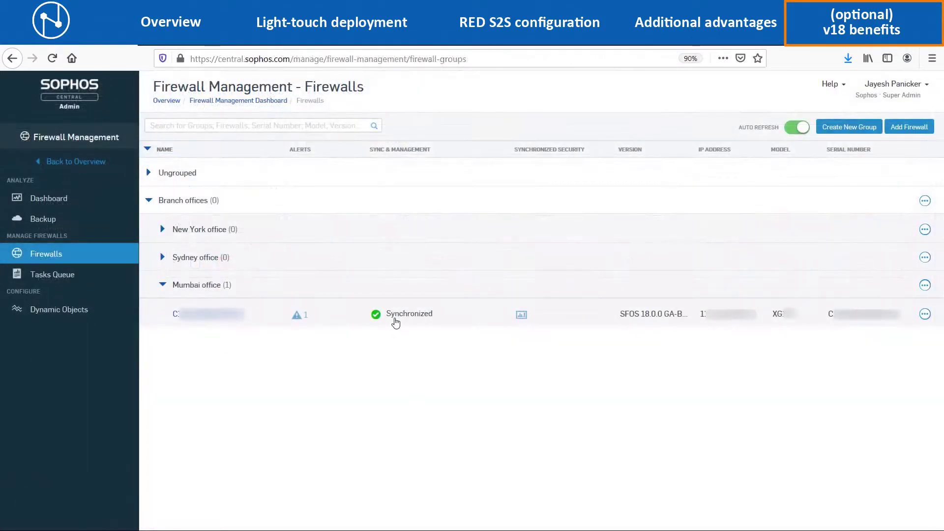
mouse_move(395, 322)
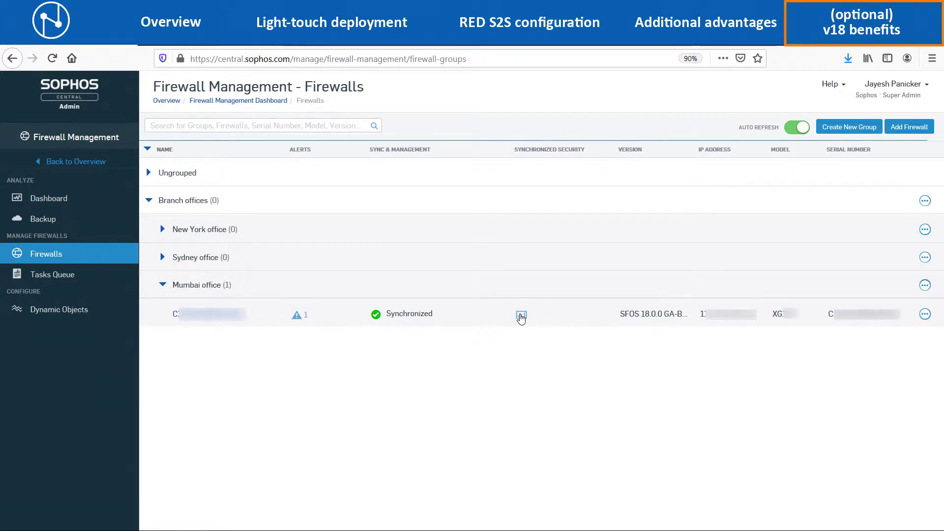
- Open the firewall's Web usage report and review its Y-axis, Z-axis and grouping chart options
click(521, 317)
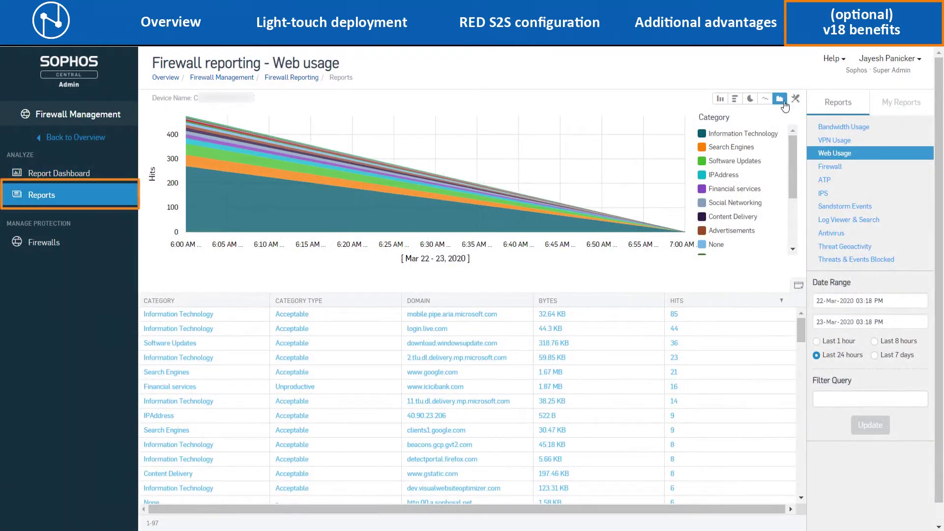
click(795, 100)
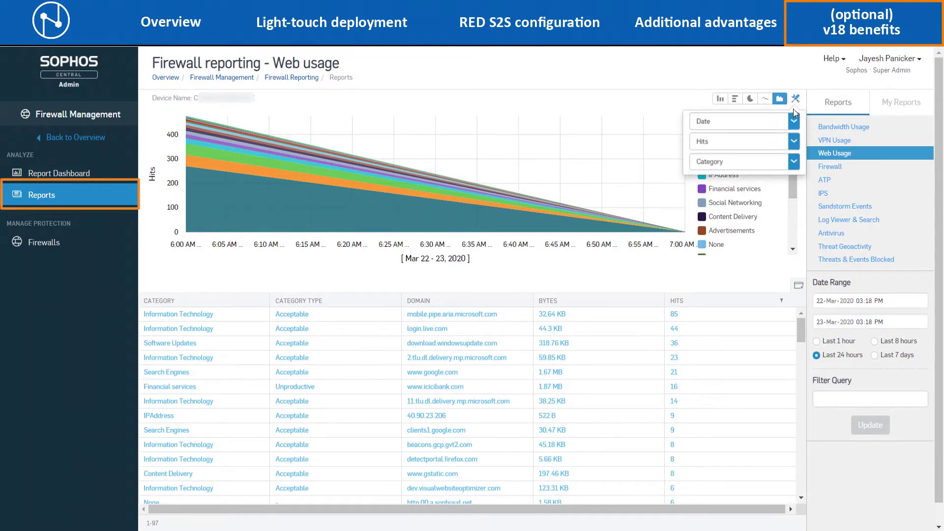
click(794, 142)
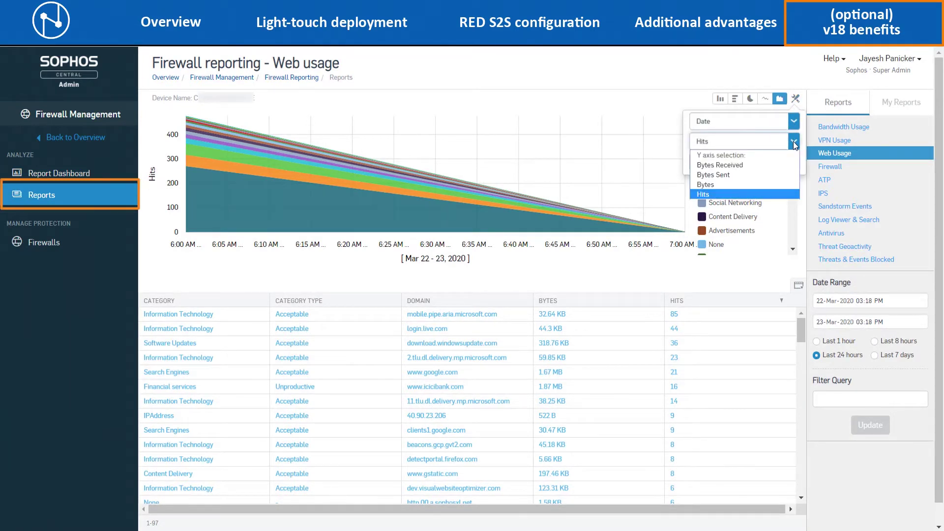
click(793, 142)
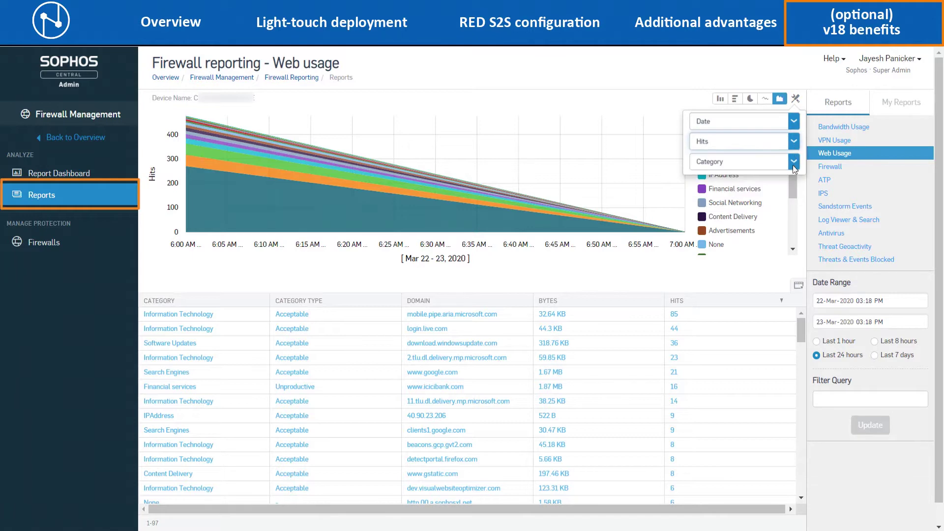
click(793, 167)
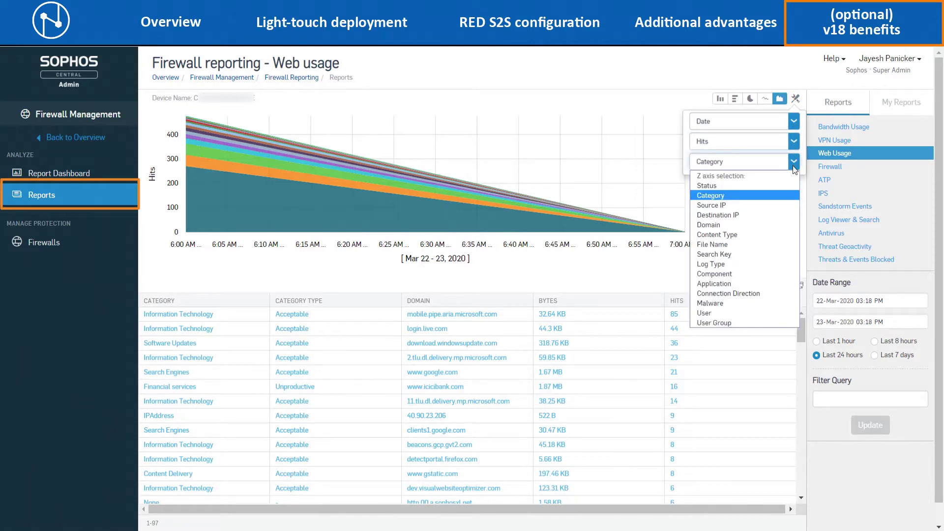